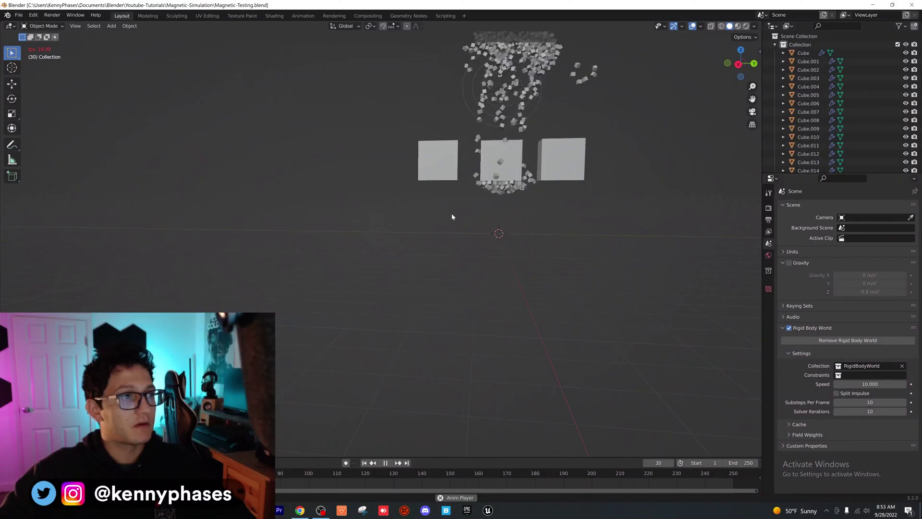
# Play the magnet example simulation and examine how the small cubes gather around the force field from several angles.
pyautogui.press('space')
pyautogui.keyDown('shift'); pyautogui.moveTo(508, 167); pyautogui.dragTo(477, 236, button='middle'); pyautogui.keyUp('shift')
pyautogui.scroll(3, 516, 131)
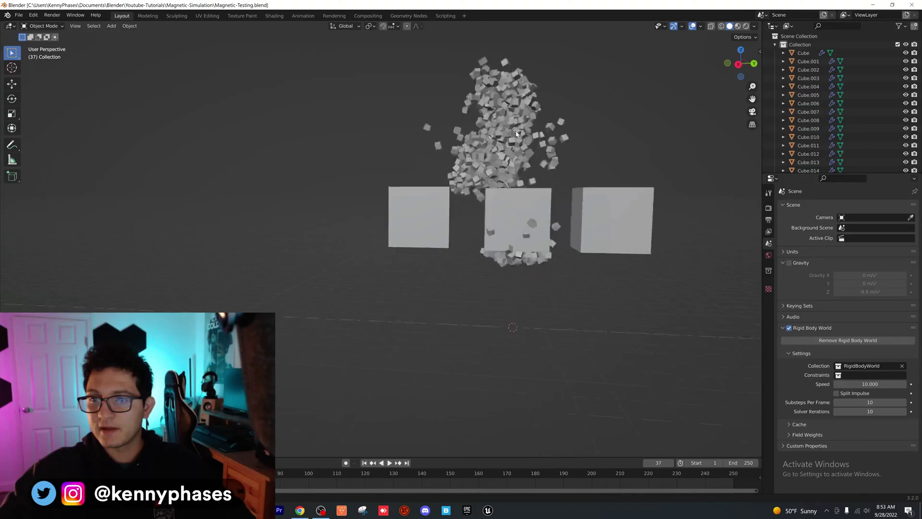
pyautogui.moveTo(516, 133); pyautogui.dragTo(407, 218, button='middle')
pyautogui.hotkey('shift', 'Left')
pyautogui.press('space')
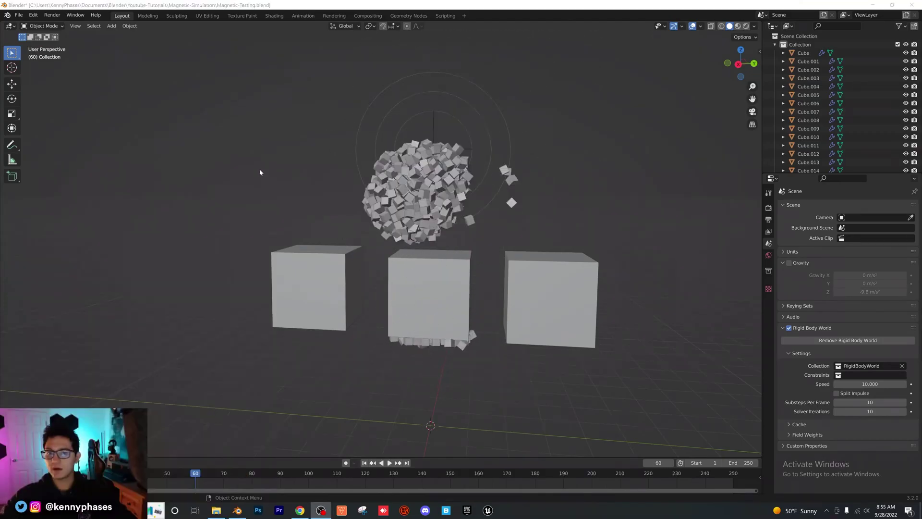
# Start a new scene file from the General template.
pyautogui.moveTo(258, 171); pyautogui.dragTo(288, 192, button='middle')
pyautogui.click(19, 15)
pyautogui.moveTo(48, 27)
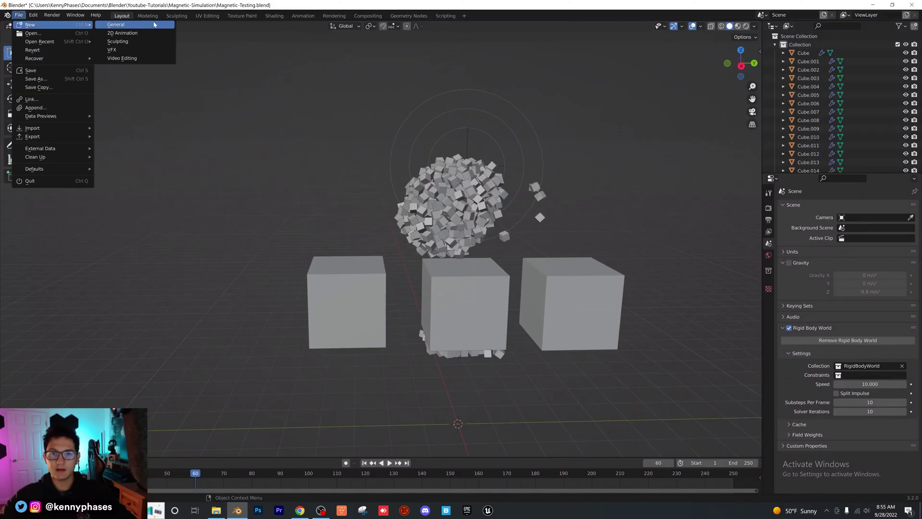
pyautogui.click(154, 25)
pyautogui.click(425, 270)
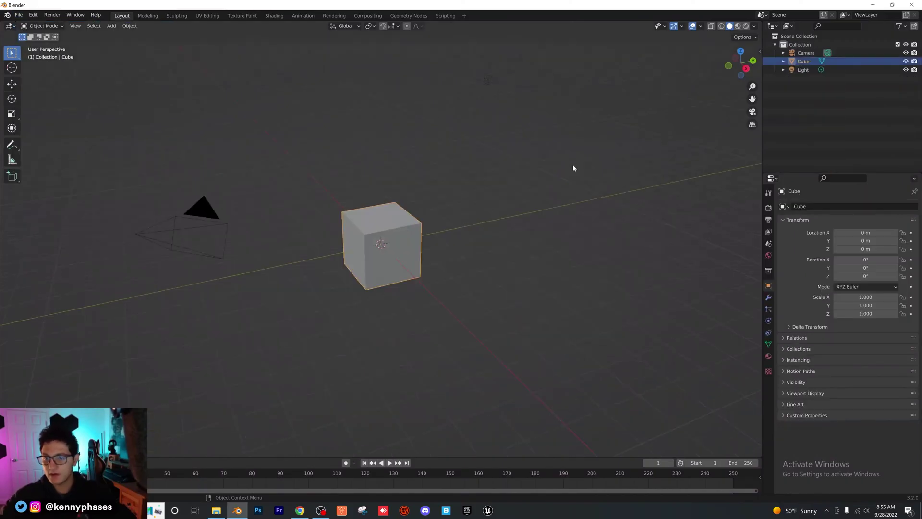
# Delete the default light and camera from the scene.
pyautogui.press('Delete')
pyautogui.click(137, 234)
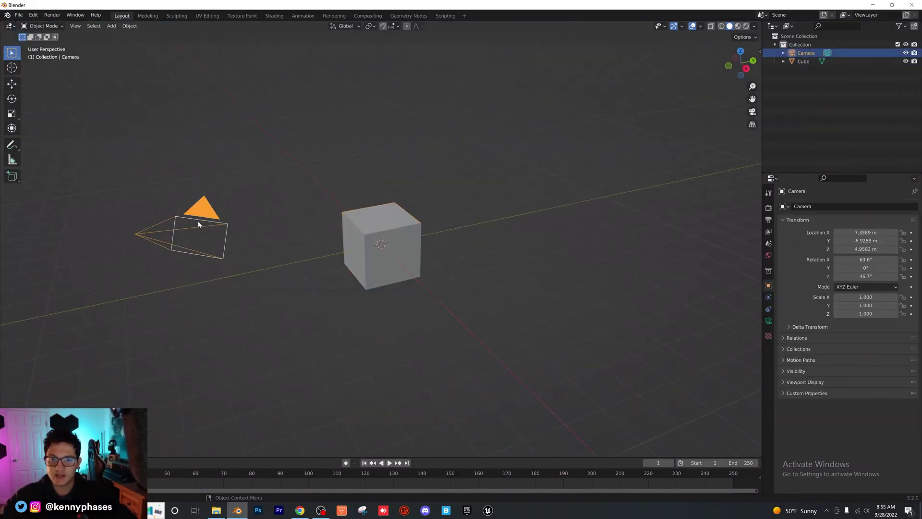
pyautogui.press('Delete')
# Duplicate the default cube and place the copy 3 m directly above the original along Z.
pyautogui.moveTo(329, 215); pyautogui.dragTo(478, 243, button='middle')
pyautogui.click(453, 242)
pyautogui.click(750, 66)
pyautogui.keyDown('shift'); pyautogui.moveTo(435, 198); pyautogui.dragTo(451, 273, button='middle'); pyautogui.keyUp('shift')
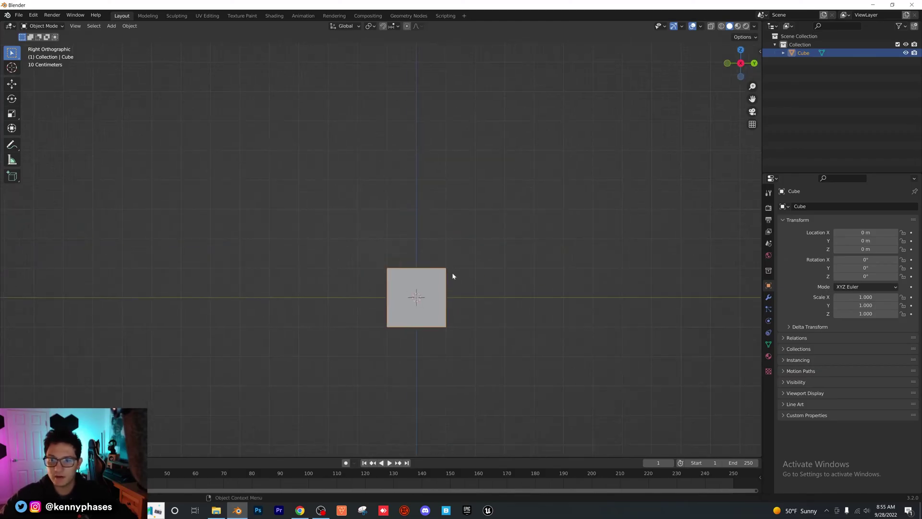
pyautogui.hotkey('shift', 'd')
pyautogui.click(454, 184)
# Add a Force type force field and move it 3 m up along Z to the centre of the upper cube.
pyautogui.moveTo(381, 262); pyautogui.dragTo(399, 217, button='middle')
pyautogui.click(112, 26)
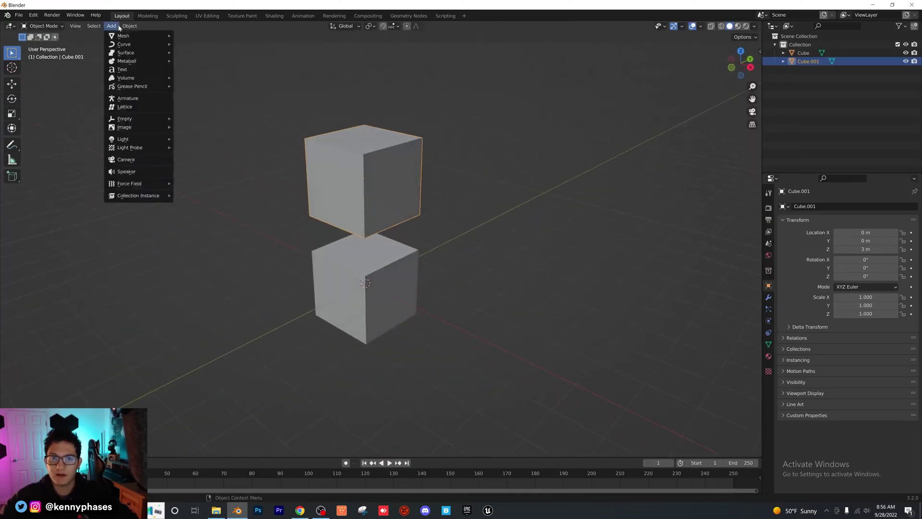
pyautogui.moveTo(152, 184)
pyautogui.click(193, 183)
pyautogui.moveTo(433, 235); pyautogui.dragTo(376, 247, button='middle')
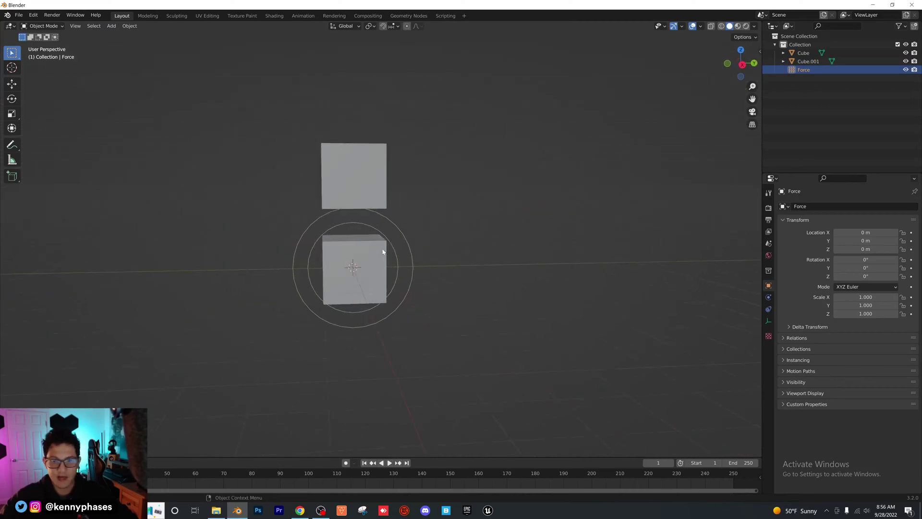
pyautogui.press('g')
pyautogui.press('z')
pyautogui.press('3')
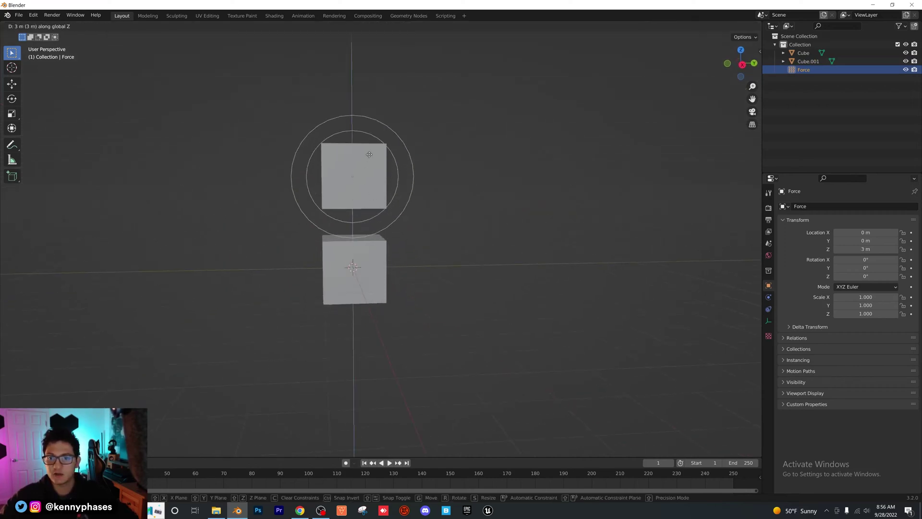
pyautogui.click(329, 202)
# Set the force field's strength to -200 in its physics settings.
pyautogui.moveTo(330, 202); pyautogui.dragTo(312, 240, button='middle')
pyautogui.scroll(1, 351, 187)
pyautogui.click(363, 207)
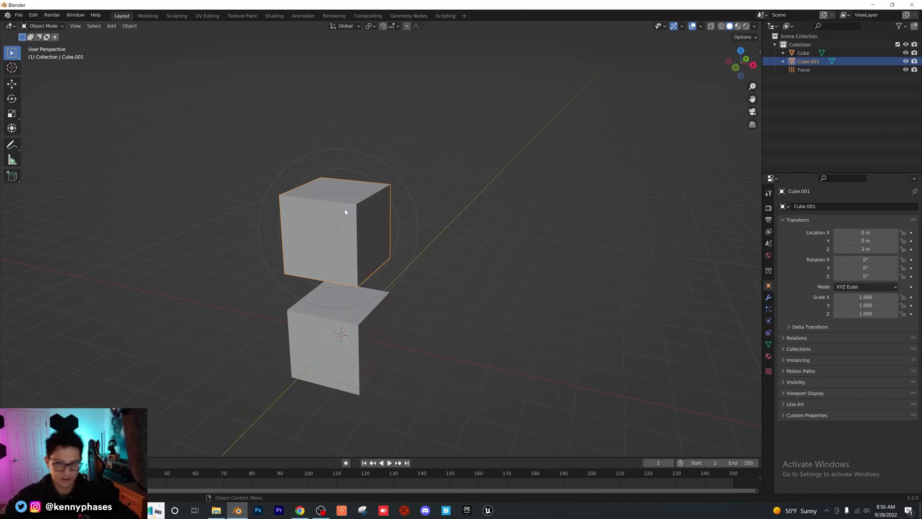
pyautogui.click(408, 181)
pyautogui.click(402, 185)
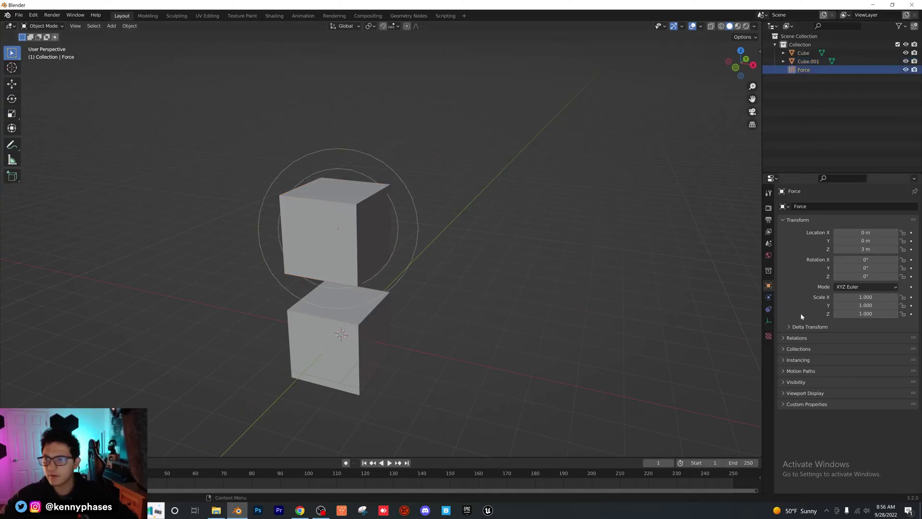
pyautogui.click(769, 298)
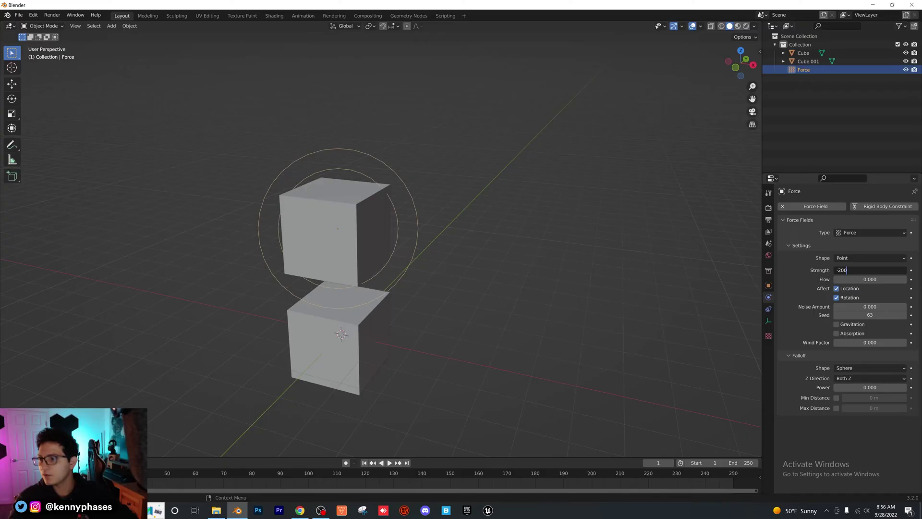
pyautogui.press('Return')
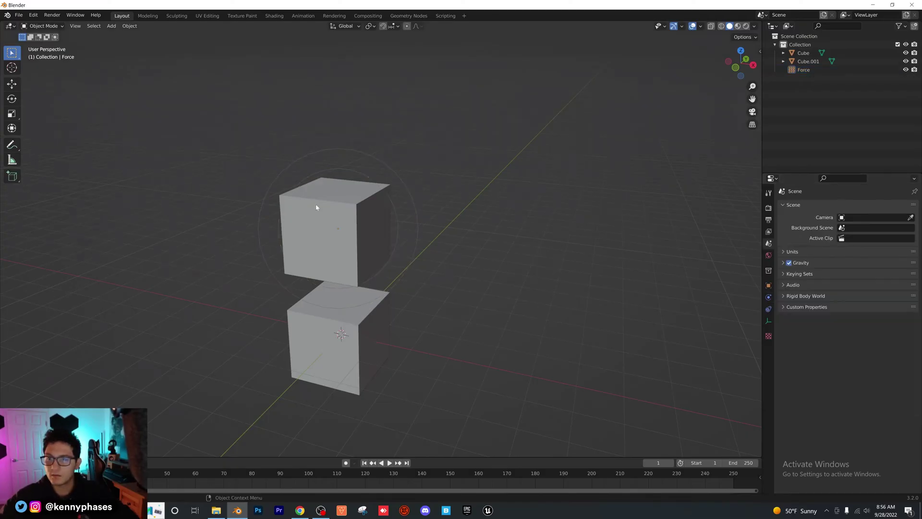
# Make the upper cube a Passive rigid body and add Collision physics to it.
pyautogui.click(317, 206)
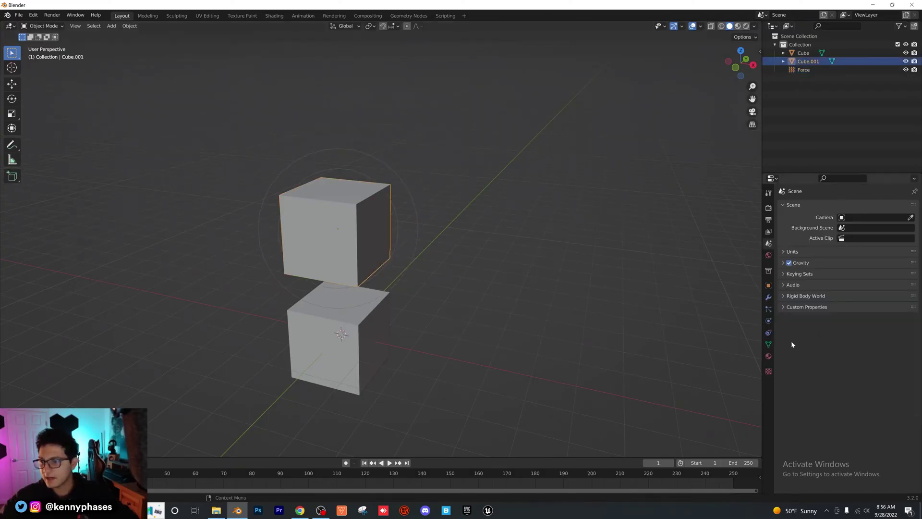
pyautogui.click(769, 344)
pyautogui.click(769, 321)
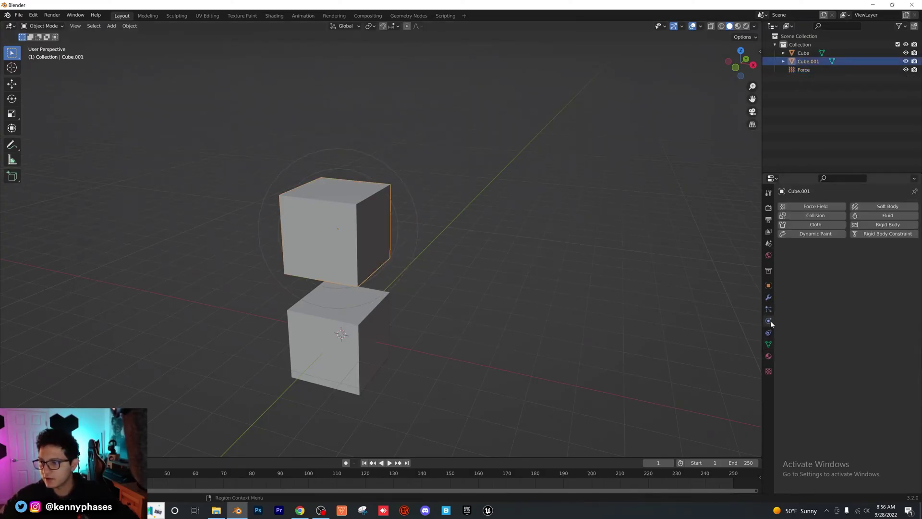
pyautogui.click(888, 225)
pyautogui.click(877, 260)
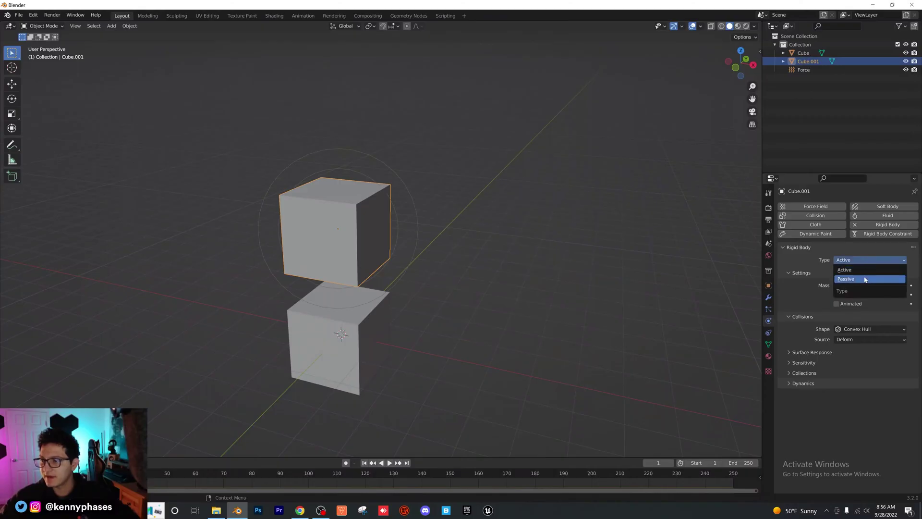
pyautogui.click(878, 278)
pyautogui.click(815, 215)
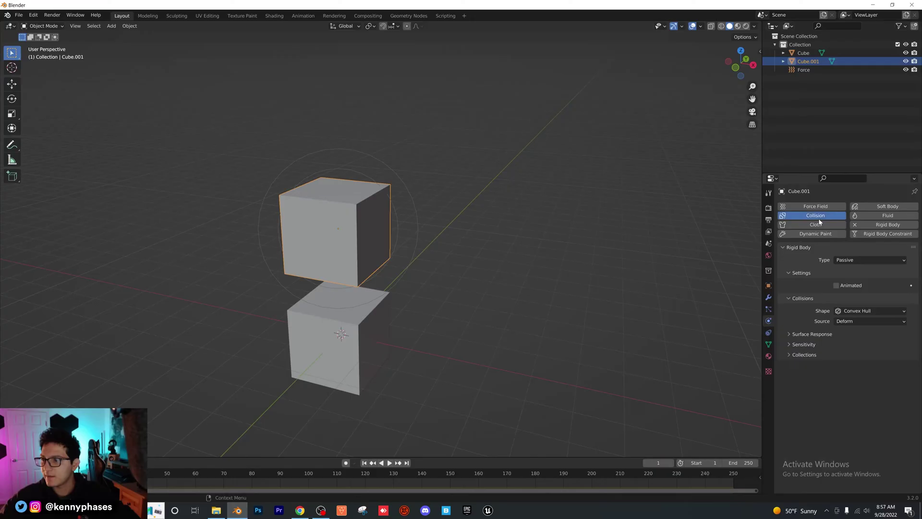
pyautogui.click(793, 248)
pyautogui.click(809, 260)
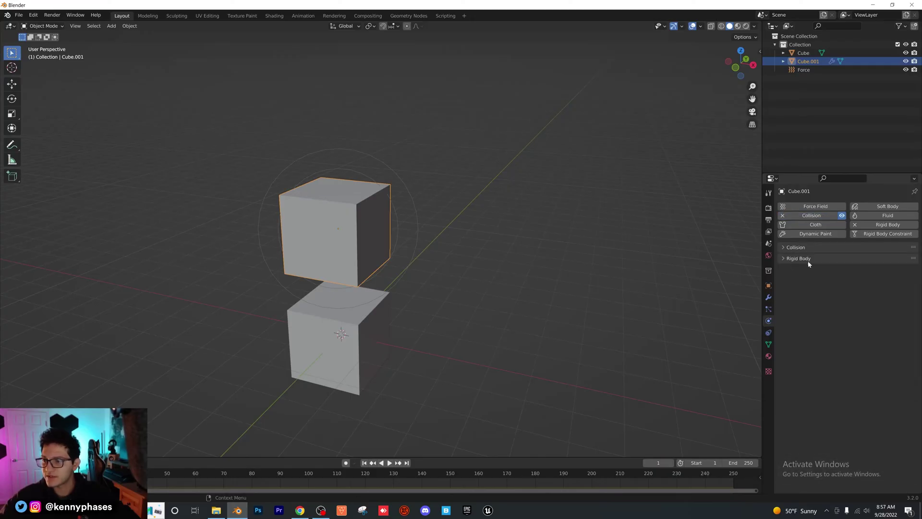
# Make the lower cube an Active rigid body and add Collision physics to it.
pyautogui.click(349, 351)
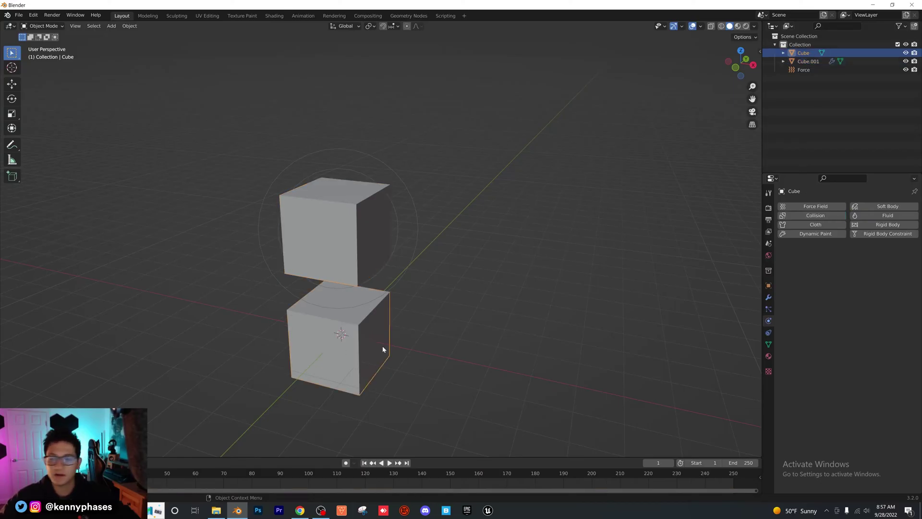
pyautogui.click(885, 226)
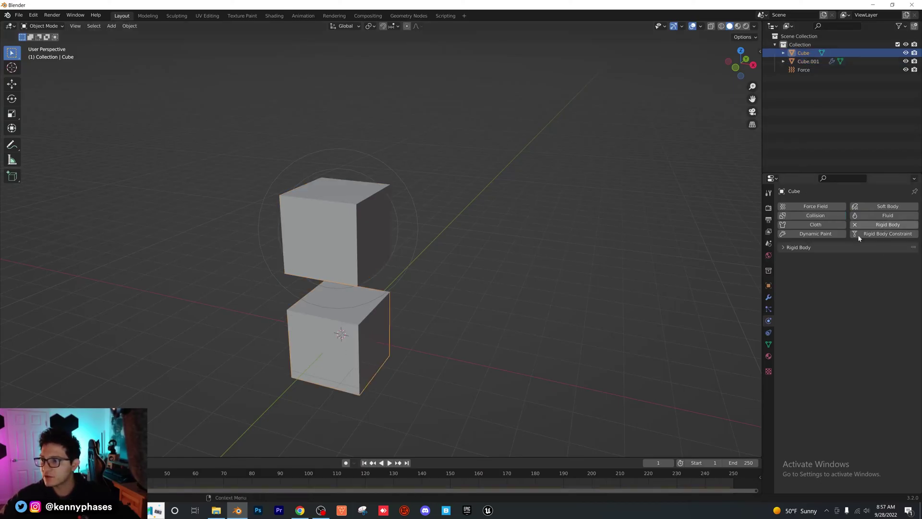
pyautogui.click(818, 217)
pyautogui.click(486, 300)
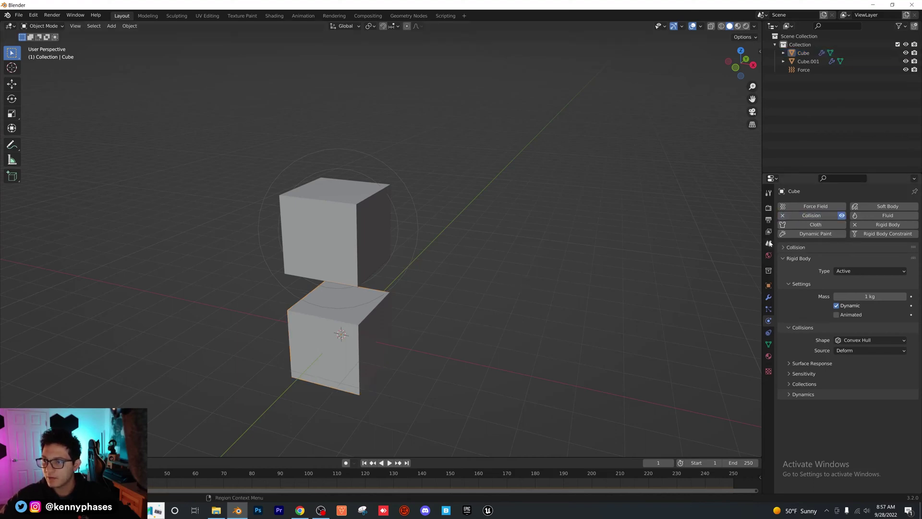
# Disable the scene's gravity and set the rigid body world speed to 10.
pyautogui.click(769, 243)
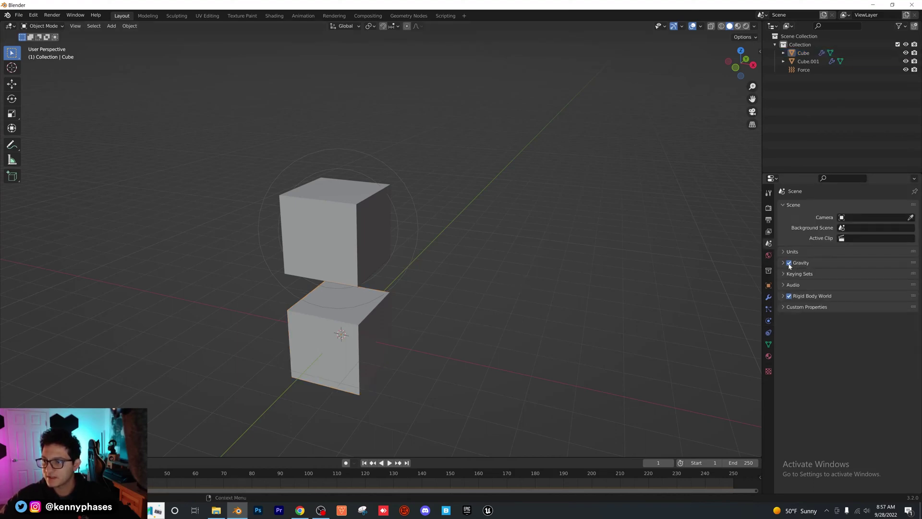
pyautogui.click(809, 296)
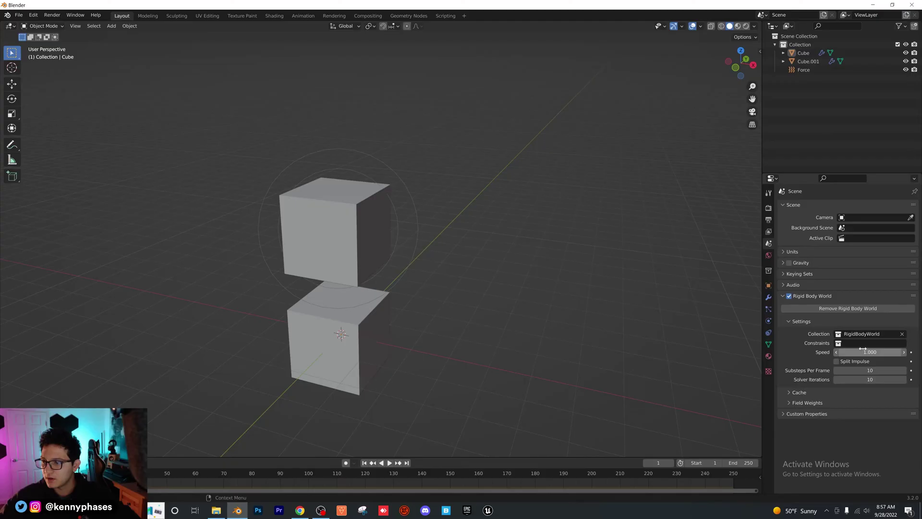
pyautogui.write('10')
pyautogui.press('Return')
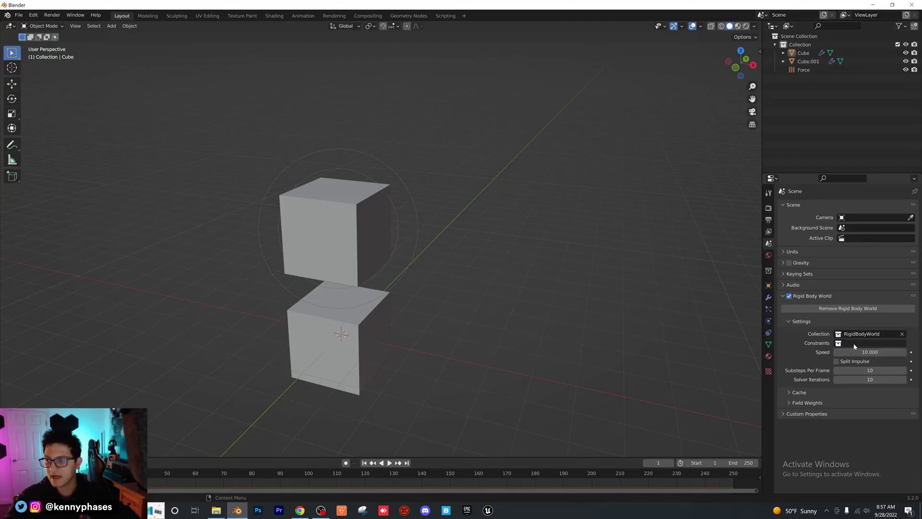
# Play the simulation to check how the lower cube is attracted to the upper one, and return to frame 1.
pyautogui.moveTo(346, 311); pyautogui.dragTo(413, 321, button='middle')
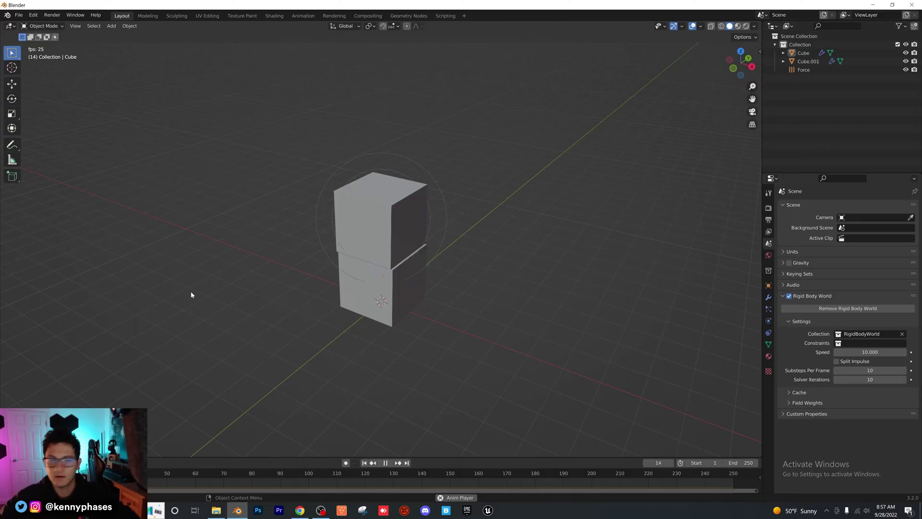
pyautogui.moveTo(497, 316); pyautogui.dragTo(238, 375, button='middle')
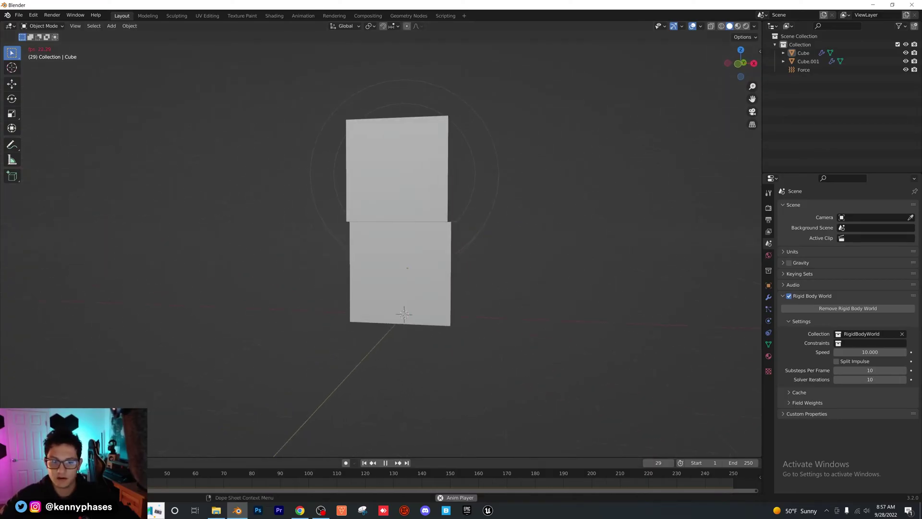
pyautogui.press('Escape')
pyautogui.press('space')
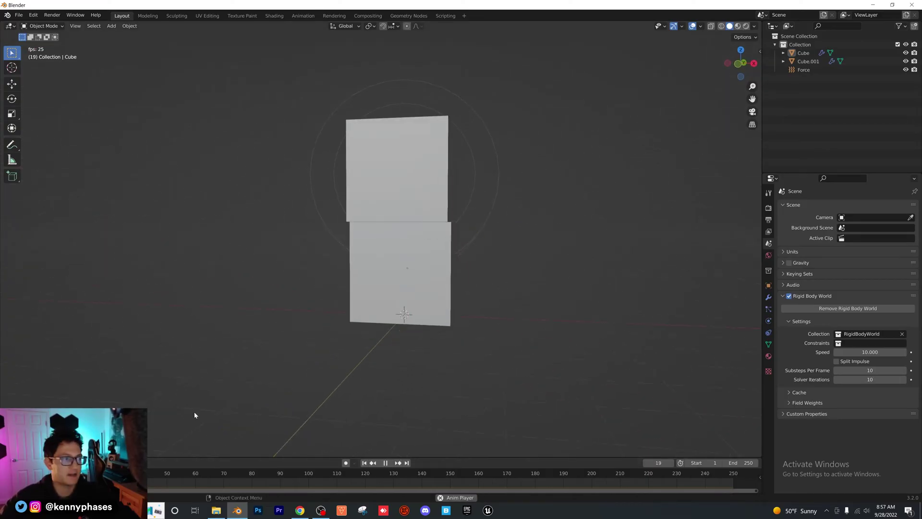
pyautogui.moveTo(94, 473); pyautogui.dragTo(28, 473)
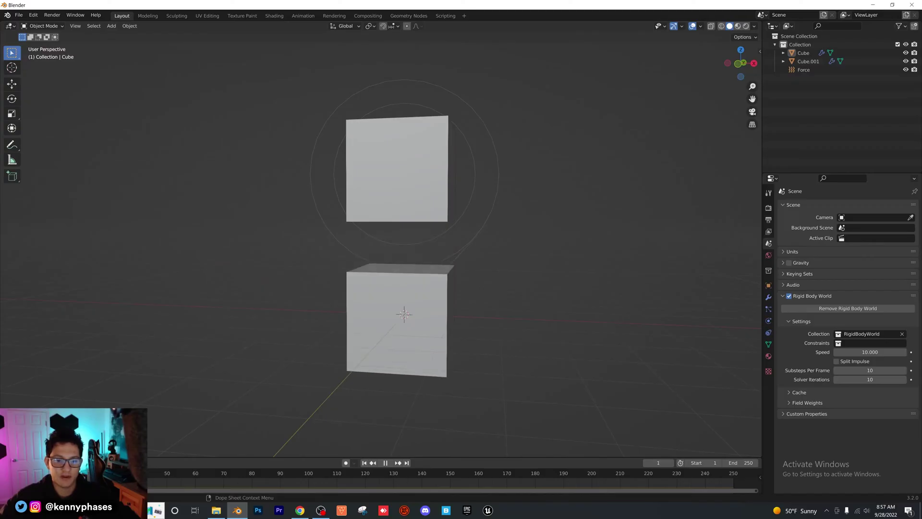
# Try the simulation with the force field moved about 5 m to the side of the cubes, and undo the move.
pyautogui.scroll(-3, 271, 369)
pyautogui.click(445, 207)
pyautogui.press('g')
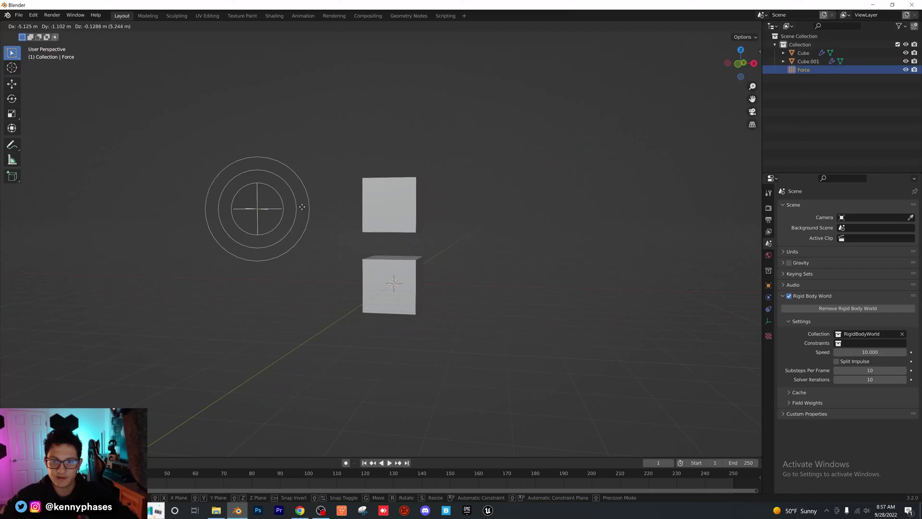
pyautogui.click(302, 206)
pyautogui.press('space')
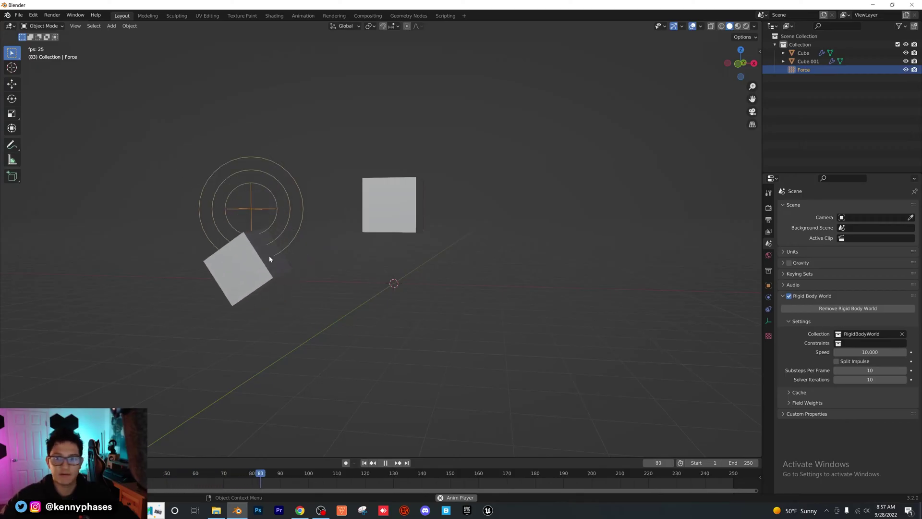
pyautogui.press('space')
pyautogui.hotkey('ctrl', 'z')
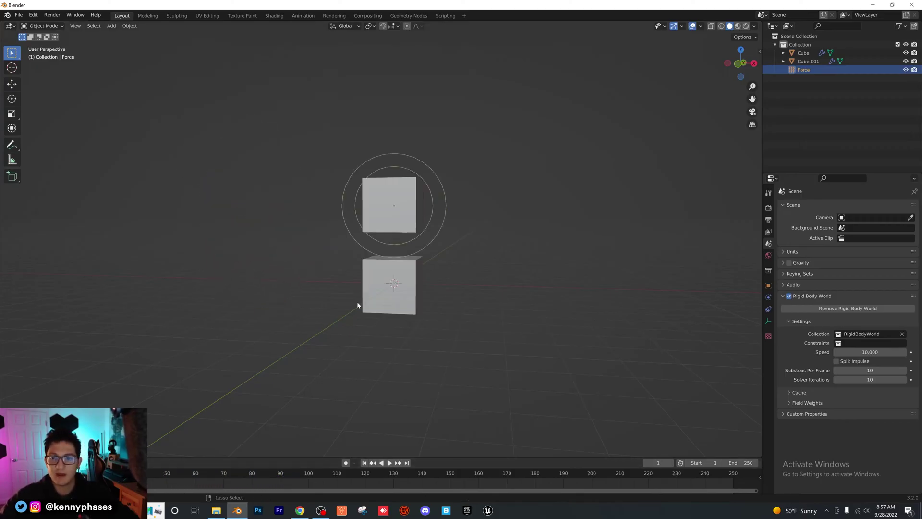
# Replay the simulation with the force field centred on the upper cube and rewind to the first frame.
pyautogui.moveTo(398, 294); pyautogui.dragTo(404, 187, button='middle')
pyautogui.click(404, 188)
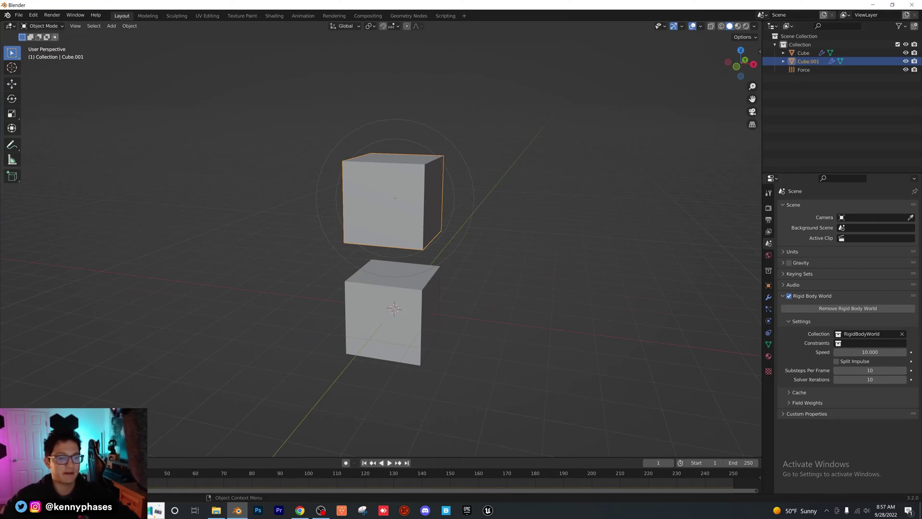
pyautogui.press('space')
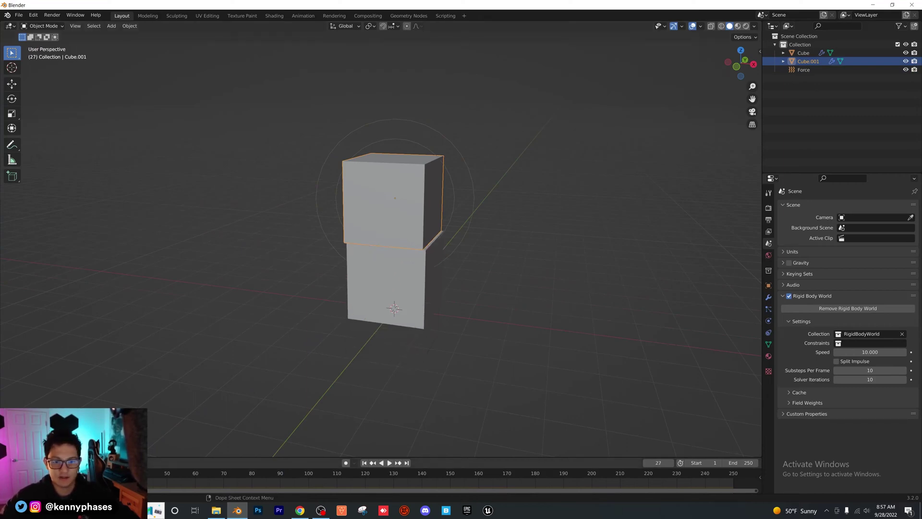
pyautogui.hotkey('shift', 'Left')
pyautogui.scroll(-3, 360, 296)
pyautogui.moveTo(280, 307); pyautogui.dragTo(320, 302, button='middle')
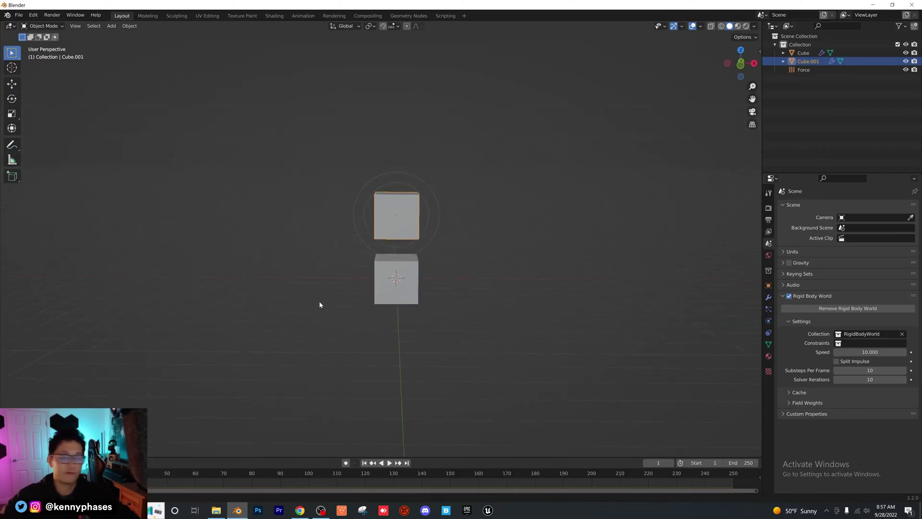
# Move the force field about 4 m straight up from the upper cube in the front view.
pyautogui.click(741, 63)
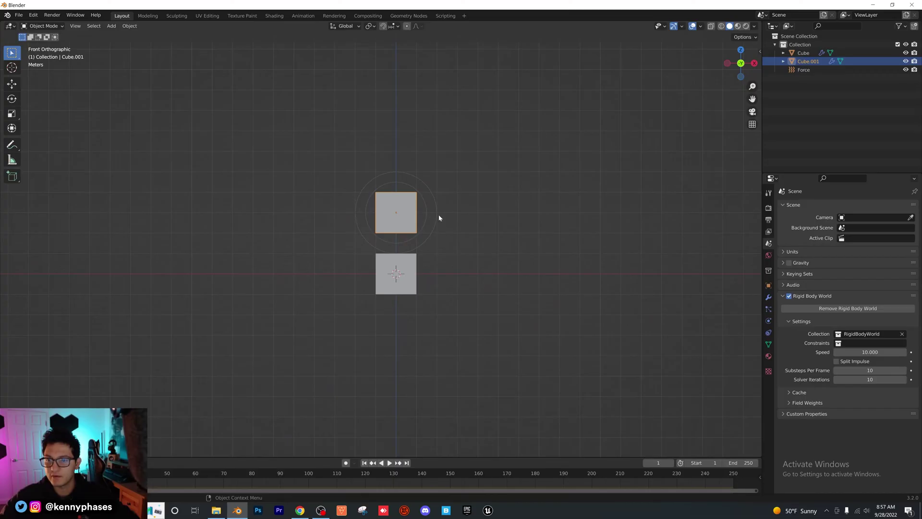
pyautogui.click(424, 231)
pyautogui.press('g')
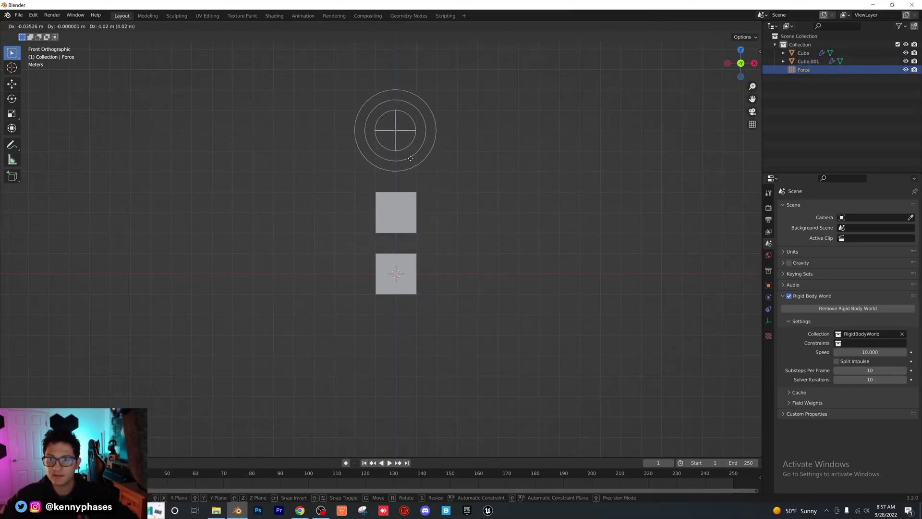
pyautogui.click(412, 158)
# Duplicate the upper cube twice, placing one copy on each side of it to form a row of three.
pyautogui.click(400, 200)
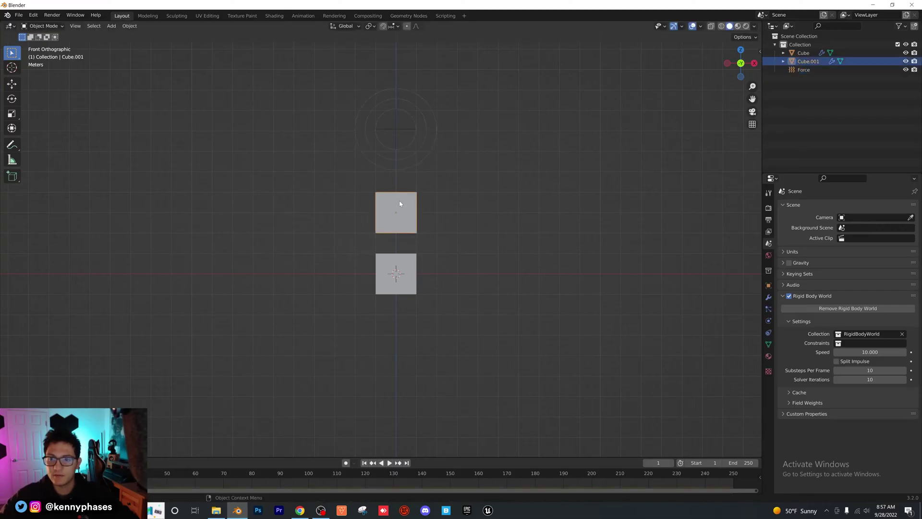
pyautogui.hotkey('shift', 'd')
pyautogui.click(340, 212)
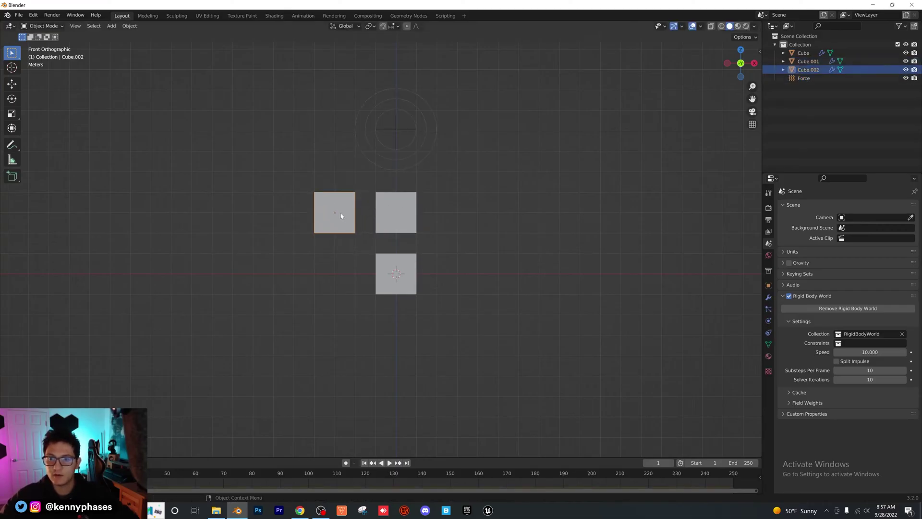
pyautogui.hotkey('shift', 'd')
pyautogui.click(470, 213)
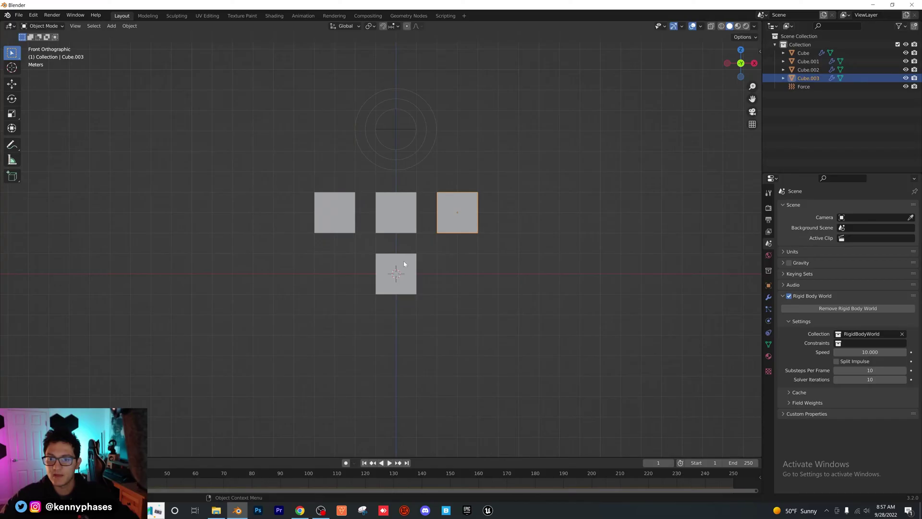
# Shrink the lower cube to about one third of its size and duplicate it three times to form a horizontal row of four.
pyautogui.click(404, 262)
pyautogui.press('s')
pyautogui.click(422, 267)
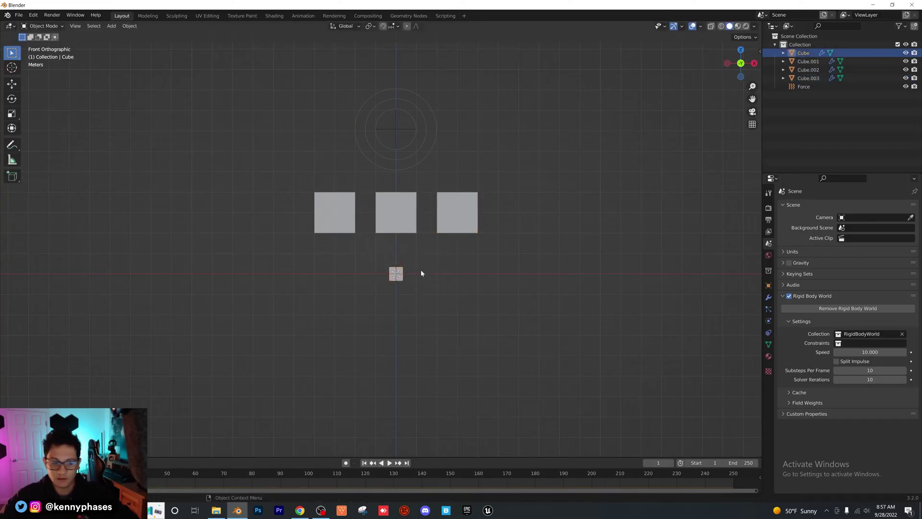
pyautogui.hotkey('shift', 'd')
pyautogui.click(422, 268)
pyautogui.hotkey('shift', 'd')
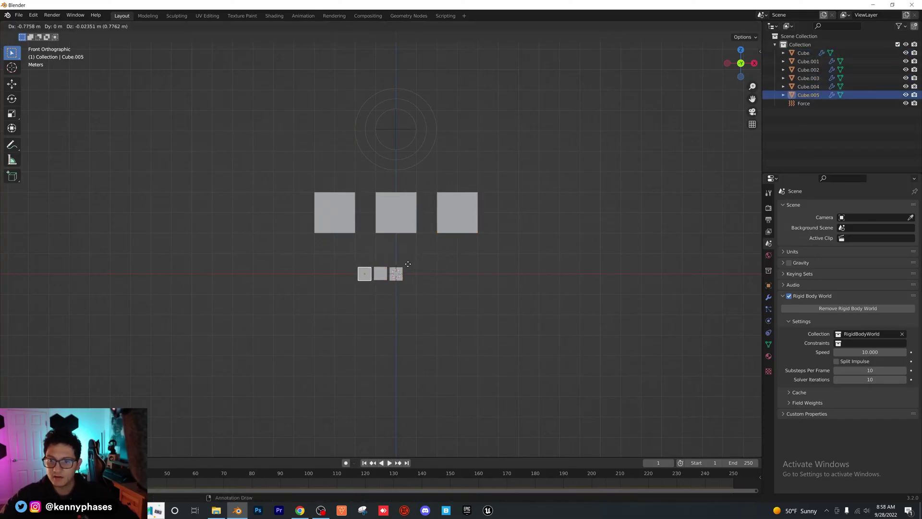
pyautogui.click(423, 264)
pyautogui.hotkey('shift', 'd')
pyautogui.click(393, 260)
# Duplicate the row of small cubes downward into a four-by-four grid and place a copy of that grid beside it.
pyautogui.moveTo(297, 251); pyautogui.dragTo(489, 310)
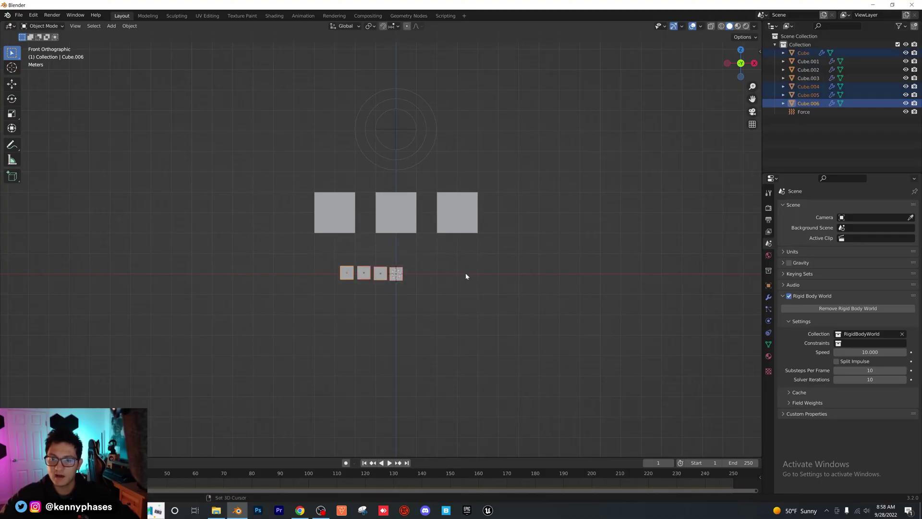
pyautogui.hotkey('shift', 'd')
pyautogui.click(471, 294)
pyautogui.hotkey('shift', 'd')
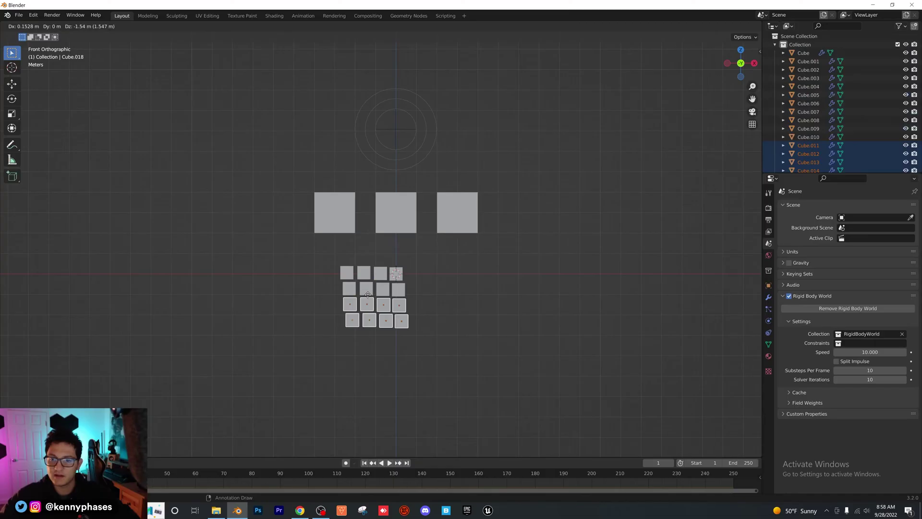
pyautogui.click(366, 296)
pyautogui.moveTo(472, 352); pyautogui.dragTo(286, 256)
pyautogui.hotkey('shift', 'd')
pyautogui.click(410, 276)
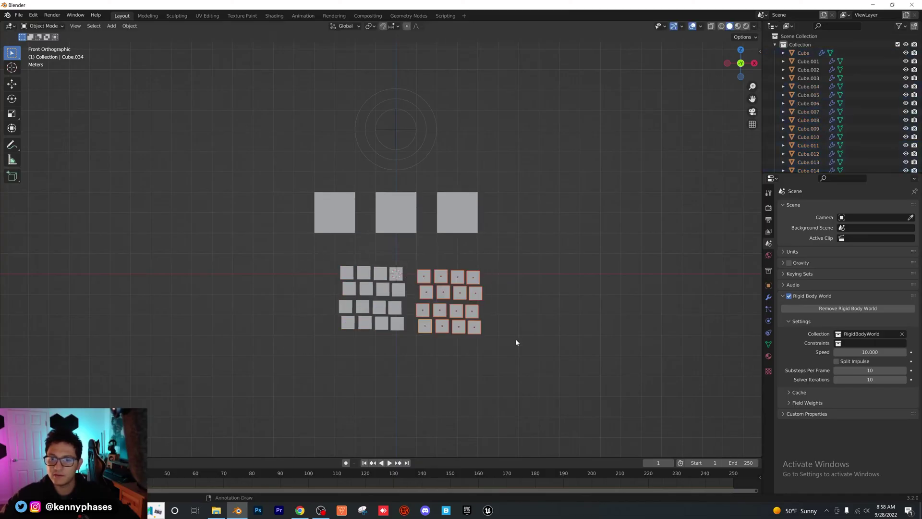
# Scale both grids of small cubes to about 0.6 and duplicate them directly below.
pyautogui.moveTo(515, 338); pyautogui.dragTo(285, 248)
pyautogui.press('s')
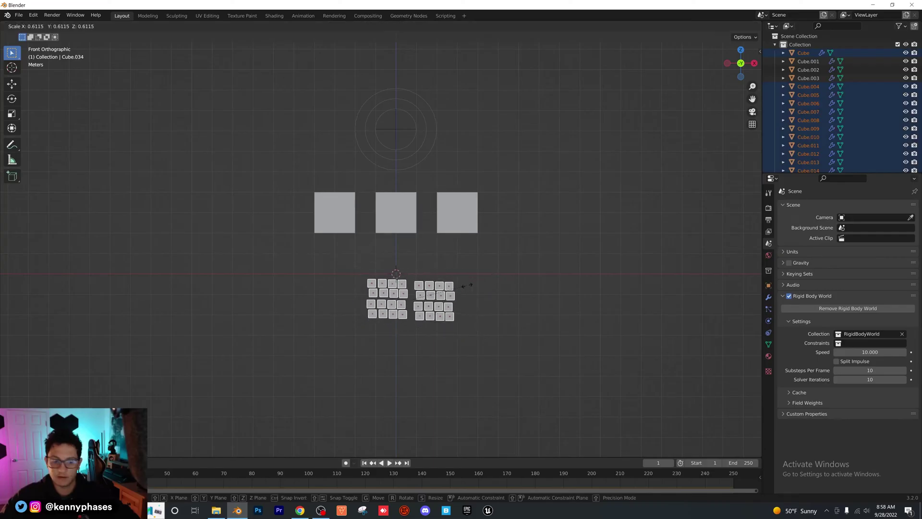
pyautogui.click(459, 289)
pyautogui.hotkey('shift', 'd')
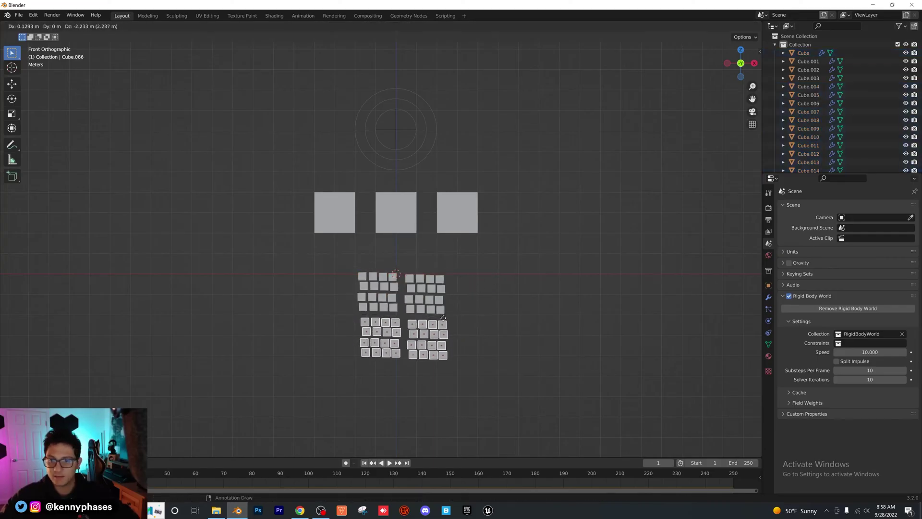
pyautogui.click(443, 319)
# Duplicate the whole block of small cubes twice, placing one copy on each side of the original block.
pyautogui.moveTo(486, 371); pyautogui.dragTo(315, 263)
pyautogui.hotkey('shift', 'd')
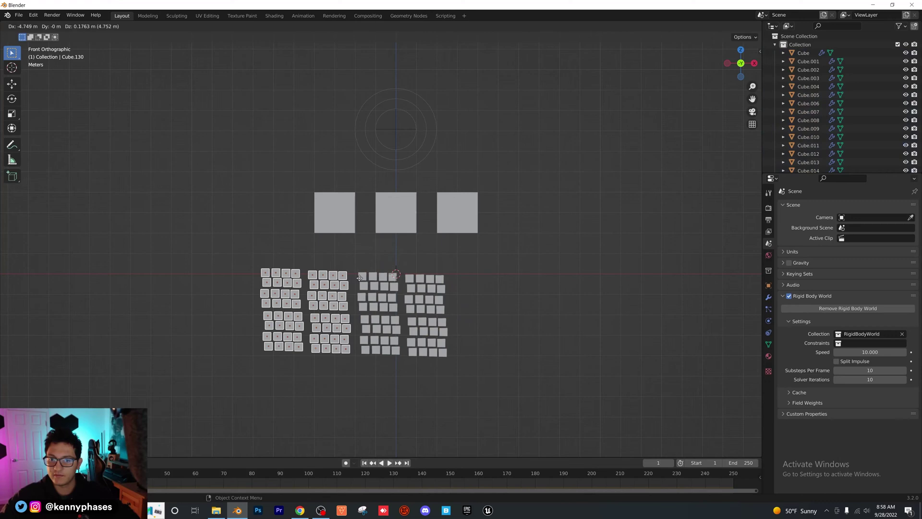
pyautogui.click(348, 278)
pyautogui.hotkey('shift', 'd')
pyautogui.click(537, 286)
# Save the file as simulation.blend in the Magnetic-Simulation folder and deselect all objects.
pyautogui.hotkey('ctrl', 's')
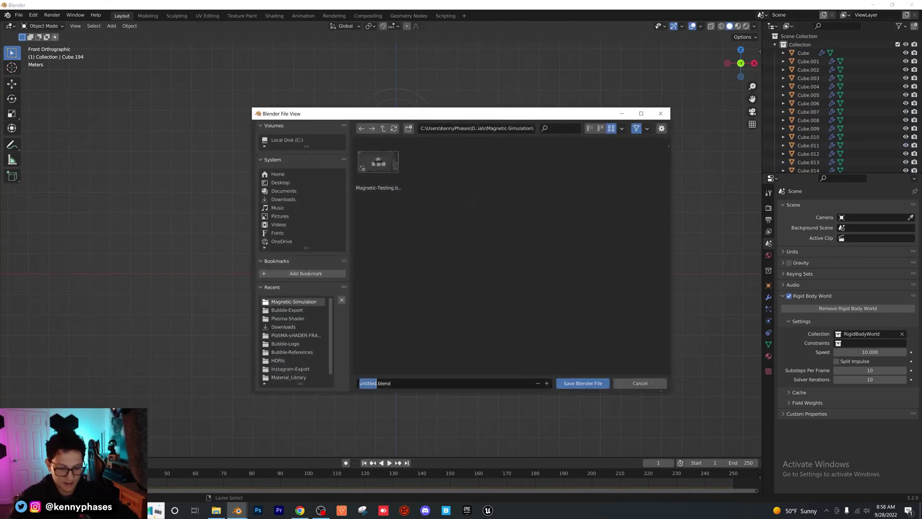
pyautogui.press('Return')
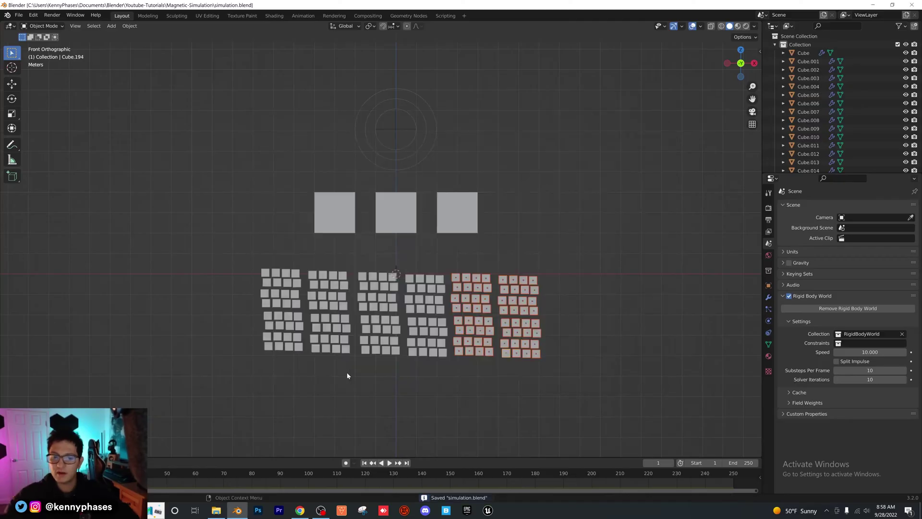
pyautogui.click(204, 255)
# Play the simulation to see from the front and at an angle how the small cubes are drawn to the force field.
pyautogui.press('space')
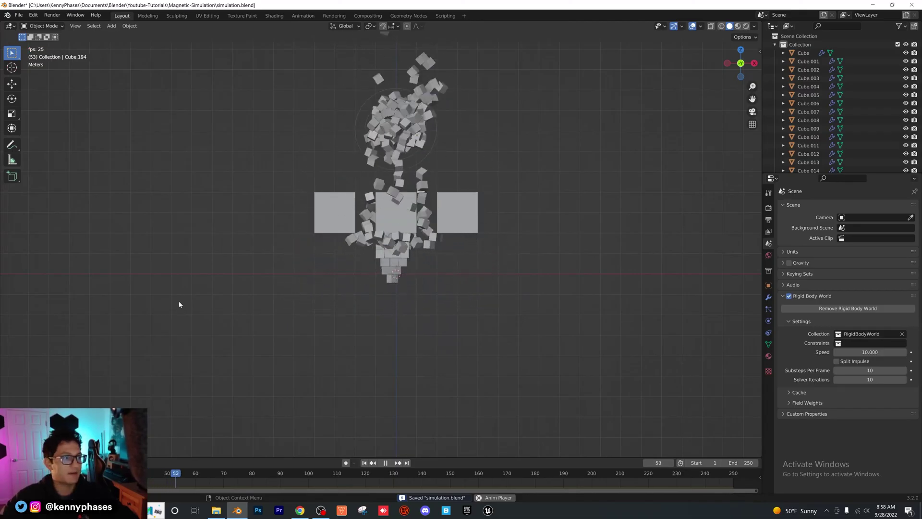
pyautogui.moveTo(491, 241); pyautogui.dragTo(446, 209, button='middle')
pyautogui.press('space')
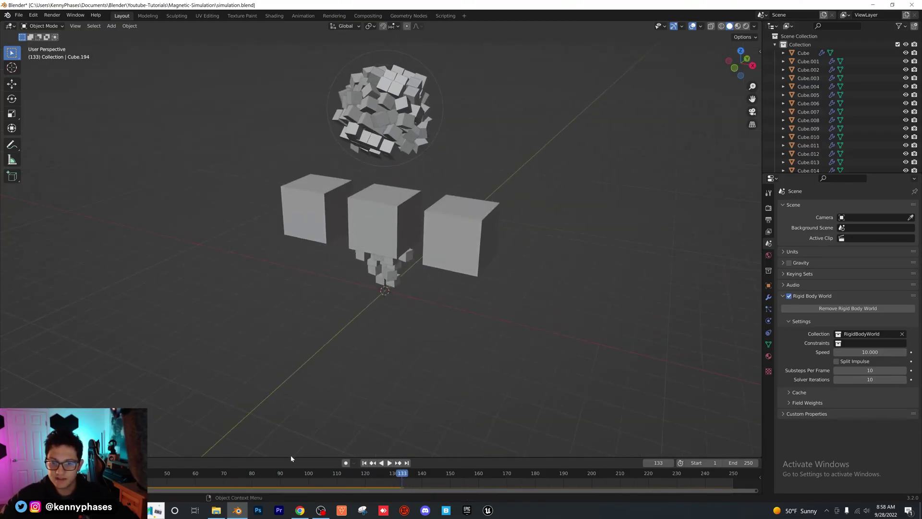
# Enlarge the timeline area and return the animation to frame 1.
pyautogui.moveTo(290, 455); pyautogui.dragTo(290, 416)
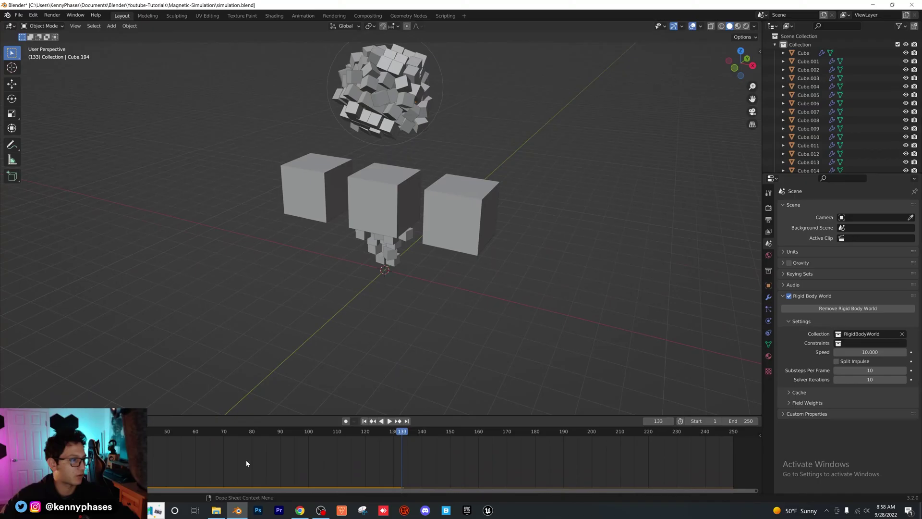
pyautogui.hotkey('shift', 'Left')
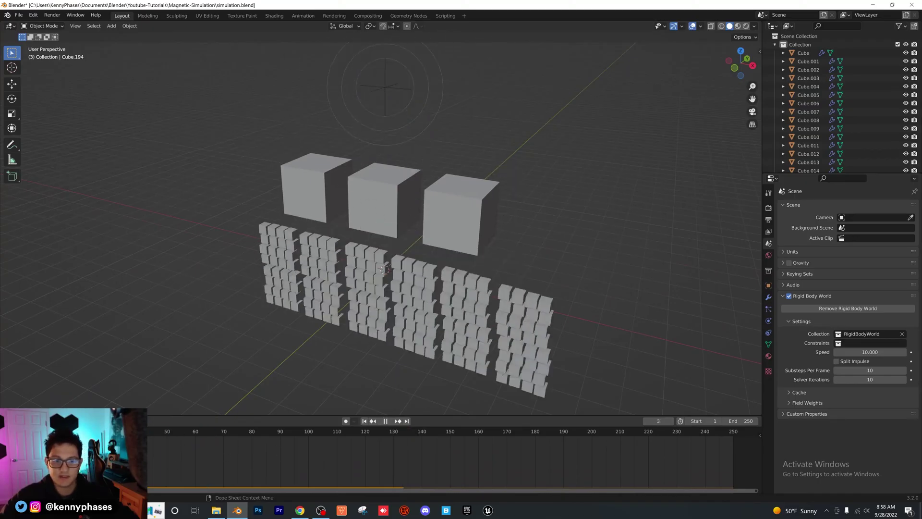
pyautogui.press('space')
pyautogui.hotkey('shift', 'Left')
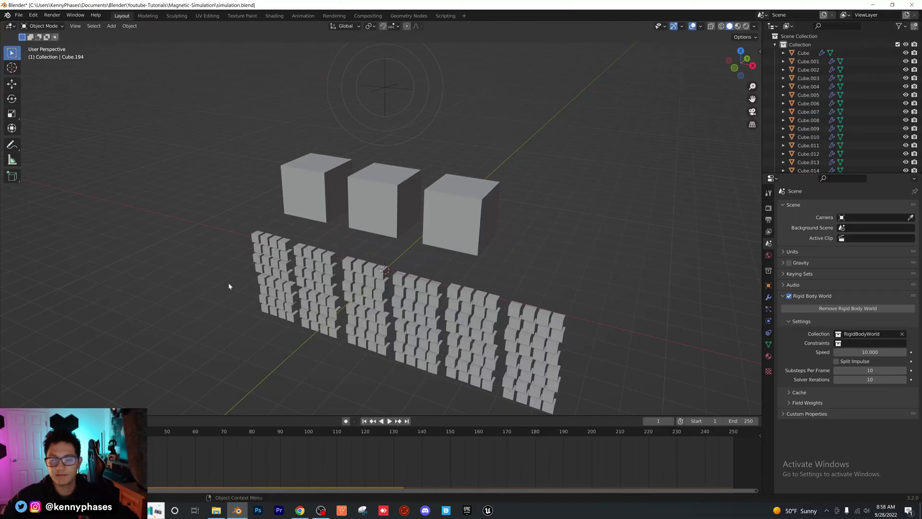
# Replay the simulation to examine how the small cubes gather around the empty force field, and rewind to the first frame.
pyautogui.press('space')
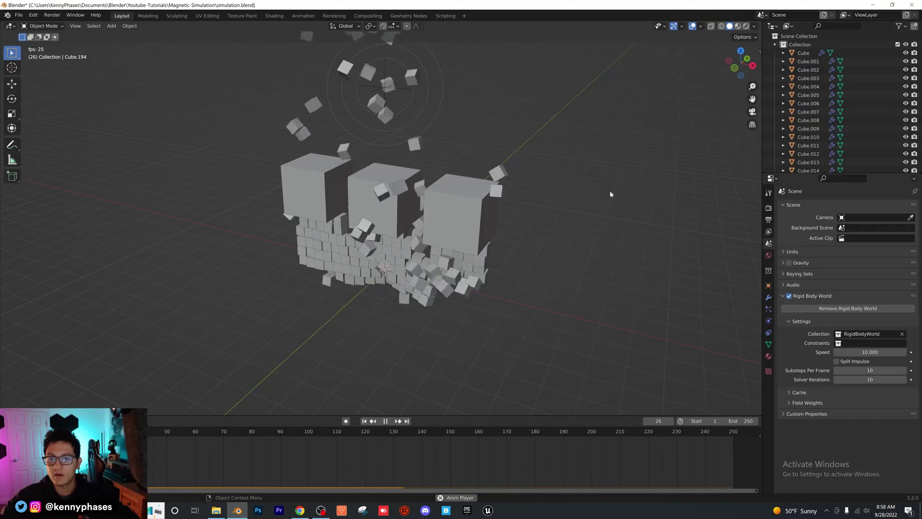
pyautogui.moveTo(539, 146); pyautogui.dragTo(535, 224, button='middle')
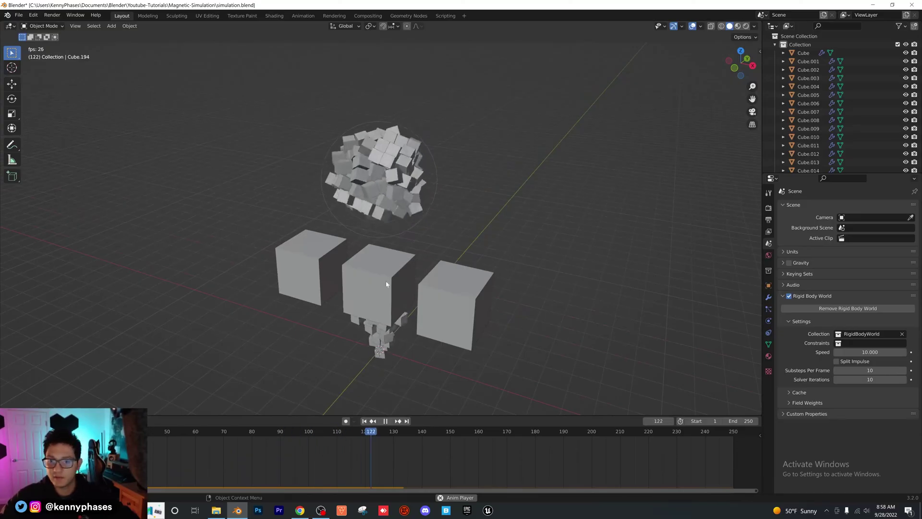
pyautogui.press('space')
pyautogui.hotkey('shift', 'Left')
pyautogui.press('space')
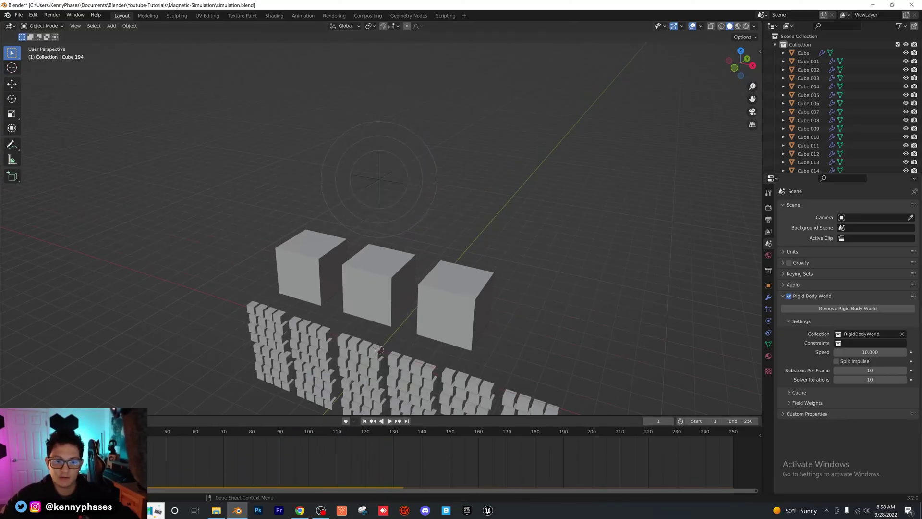
# Duplicate the middle large cube and move the copy up along Z to the centre of the force field.
pyautogui.press('KP_1')
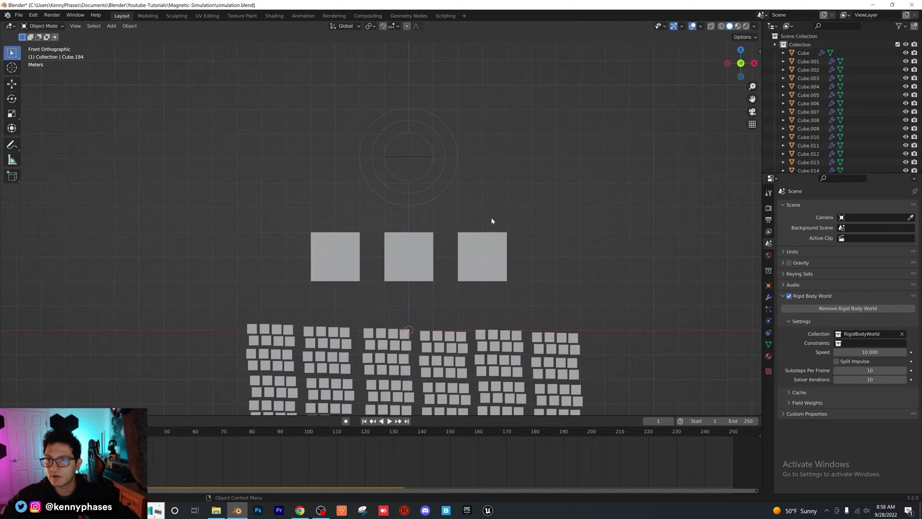
pyautogui.click(422, 268)
pyautogui.hotkey('shift', 'd')
pyautogui.press('z')
pyautogui.click(426, 174)
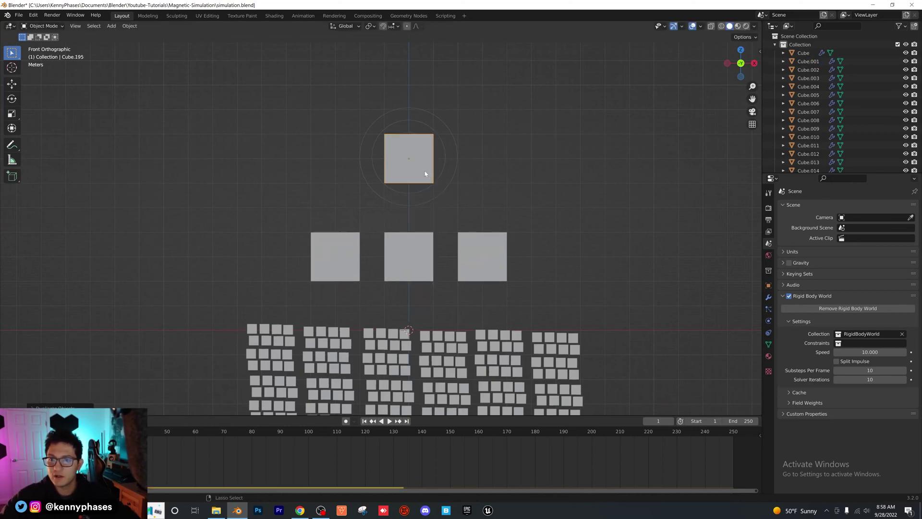
# Play the simulation to check how the small cubes collect around the cube inside the force field, and stop it.
pyautogui.moveTo(425, 174); pyautogui.dragTo(450, 198, button='middle')
pyautogui.moveTo(344, 177); pyautogui.dragTo(359, 191, button='middle')
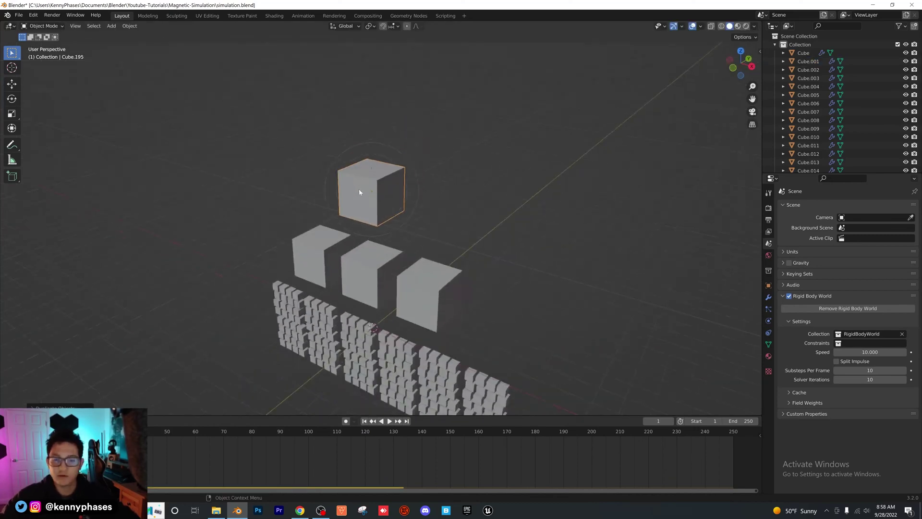
pyautogui.press('space')
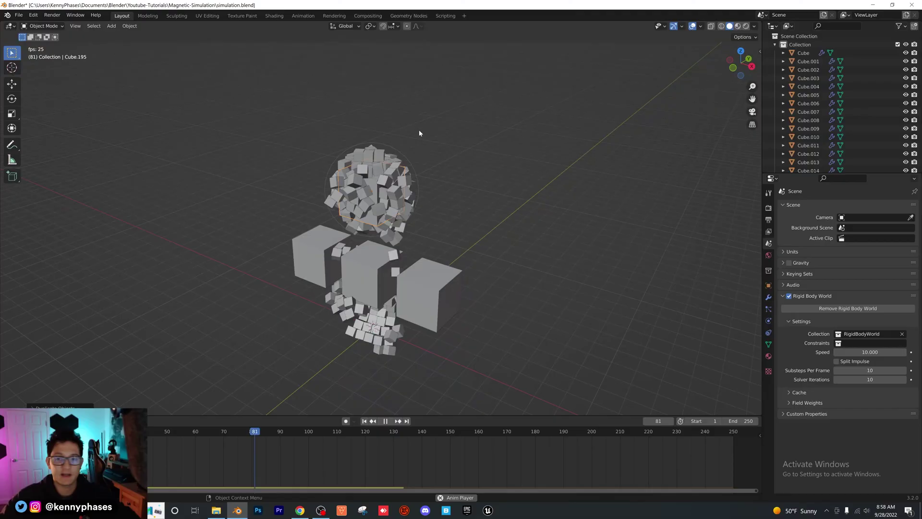
pyautogui.scroll(2, 394, 163)
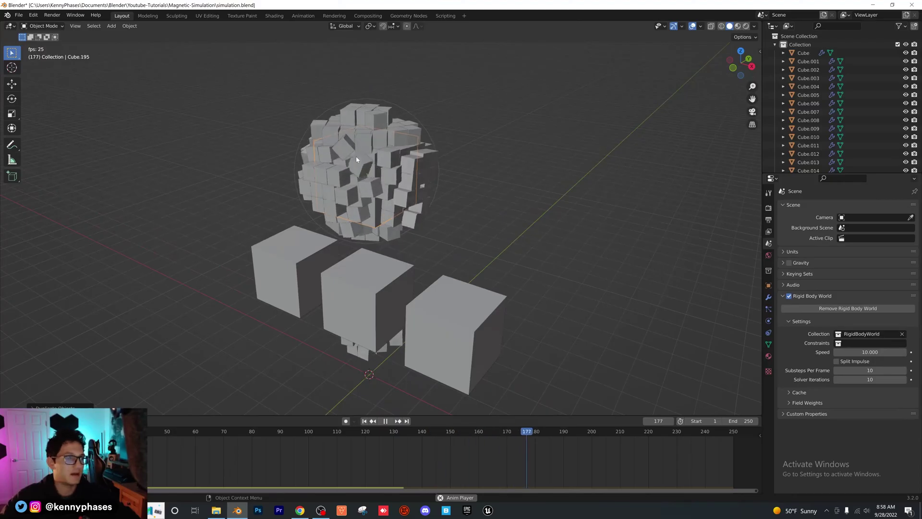
pyautogui.press('Escape')
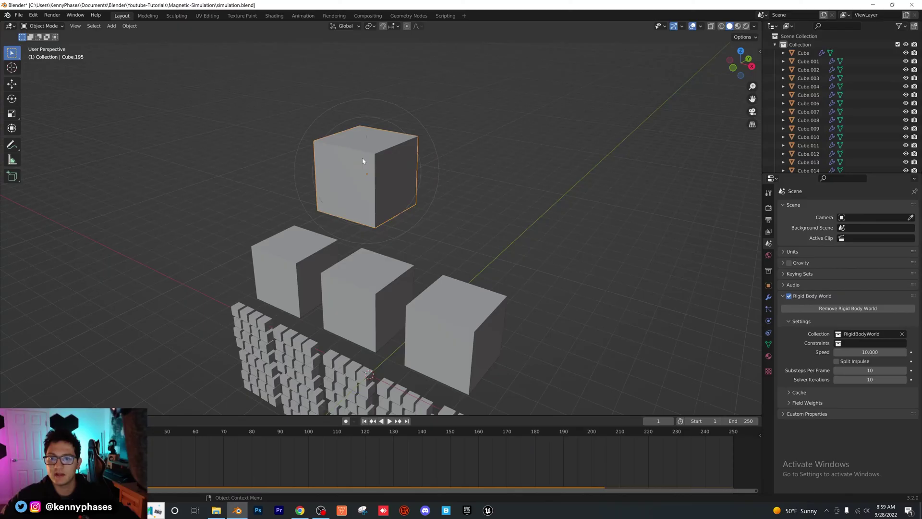
# Round the cube inside the force field into a sphere with a Bevel modifier placed above Collision, and apply the modifier.
pyautogui.click(769, 296)
pyautogui.click(795, 206)
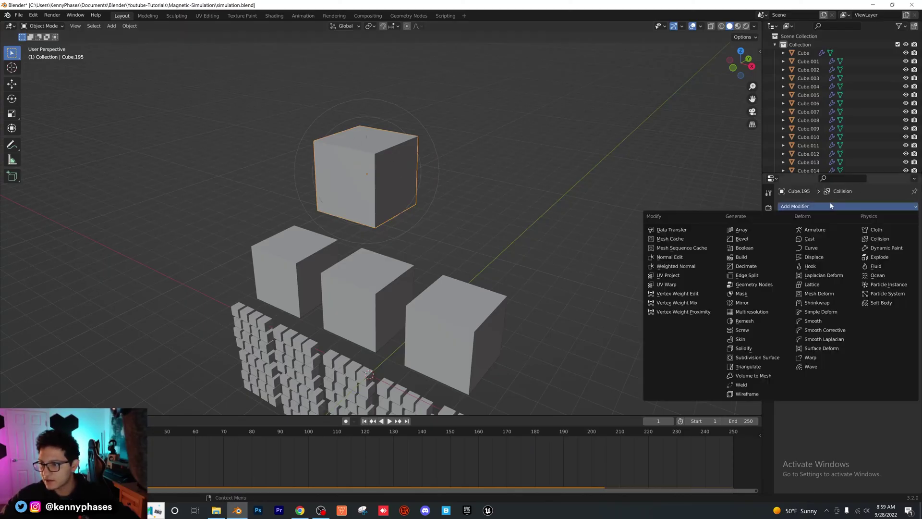
pyautogui.click(770, 246)
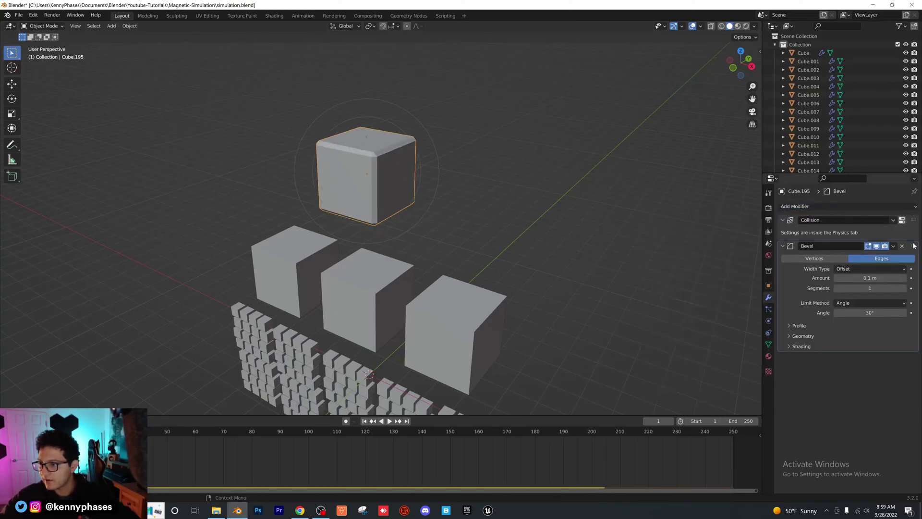
pyautogui.moveTo(914, 245)
pyautogui.mouseDown()
pyautogui.moveTo(840, 232)
pyautogui.moveTo(893, 262)
pyautogui.moveTo(888, 252)
pyautogui.moveTo(903, 252)
pyautogui.mouseUp()
pyautogui.click(896, 221)
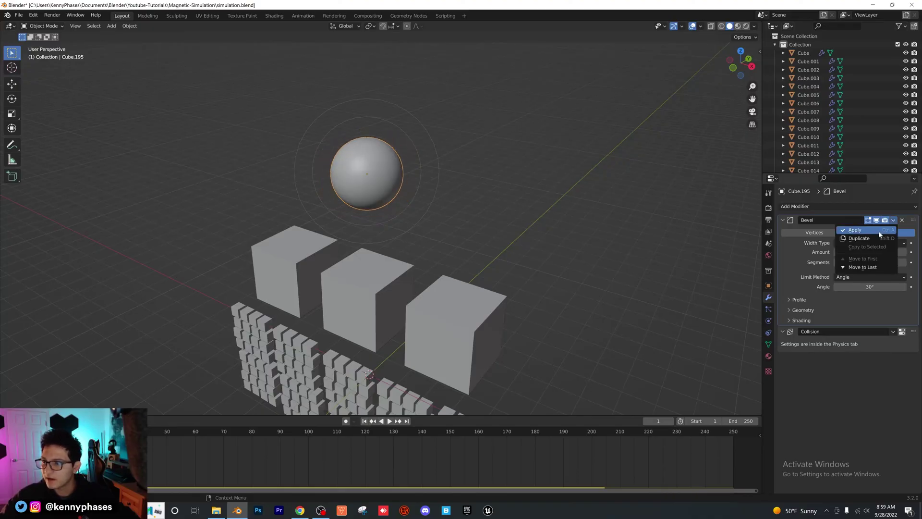
pyautogui.click(889, 233)
# Enlarge the sphere to about 1.5 times its size within the force field and apply its scale.
pyautogui.press('s')
pyautogui.click(469, 150)
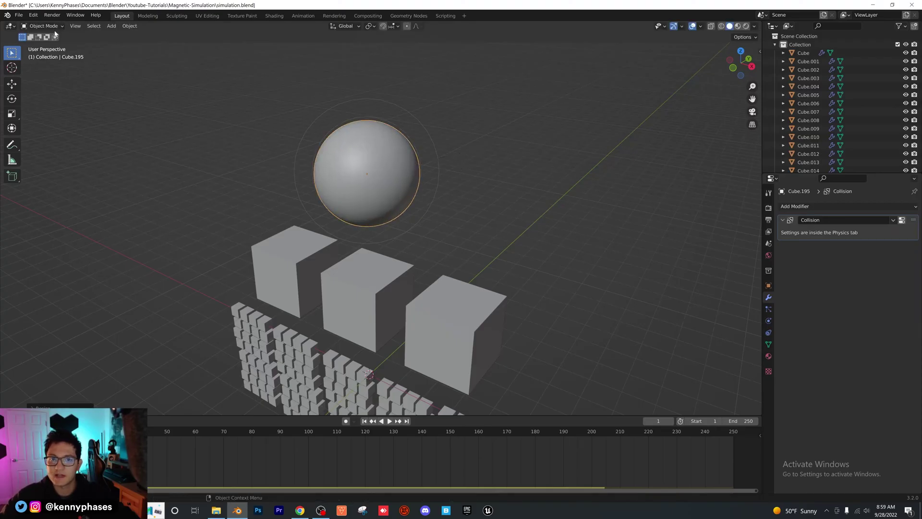
pyautogui.click(131, 25)
pyautogui.moveTo(158, 69)
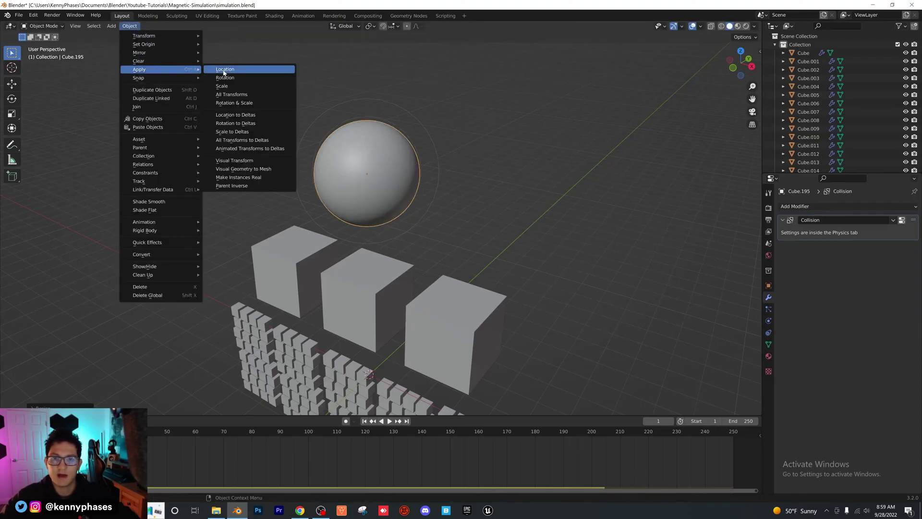
pyautogui.click(230, 87)
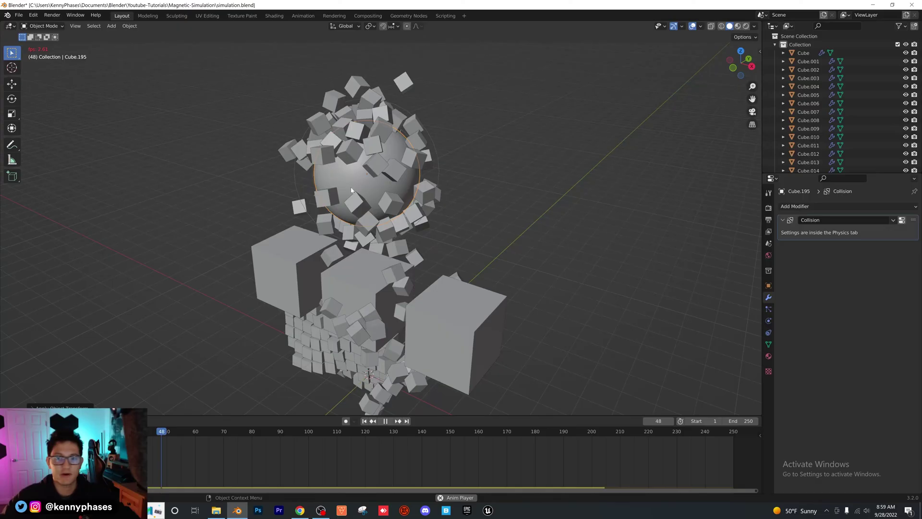
# Replay the simulation from the start to check how the small cubes collect around the enlarged sphere, and stop it.
pyautogui.moveTo(163, 434); pyautogui.dragTo(25, 435)
pyautogui.press('space')
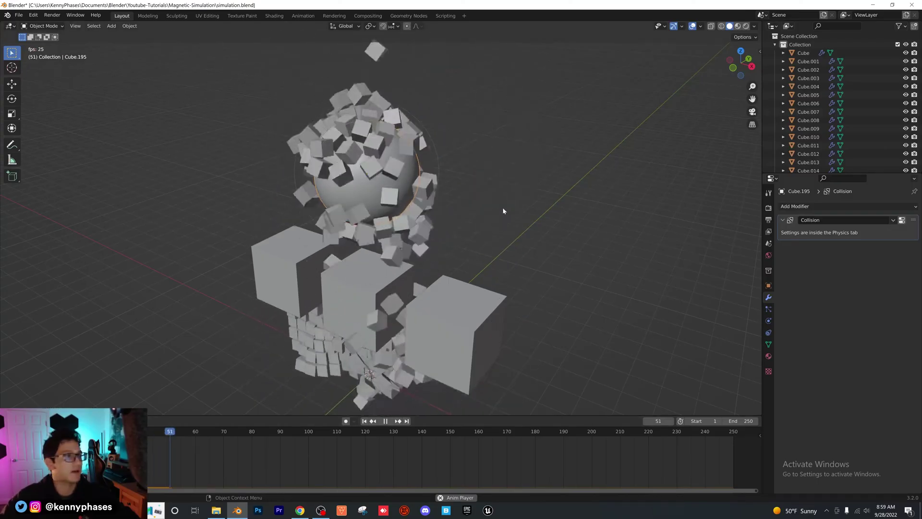
pyautogui.press('space')
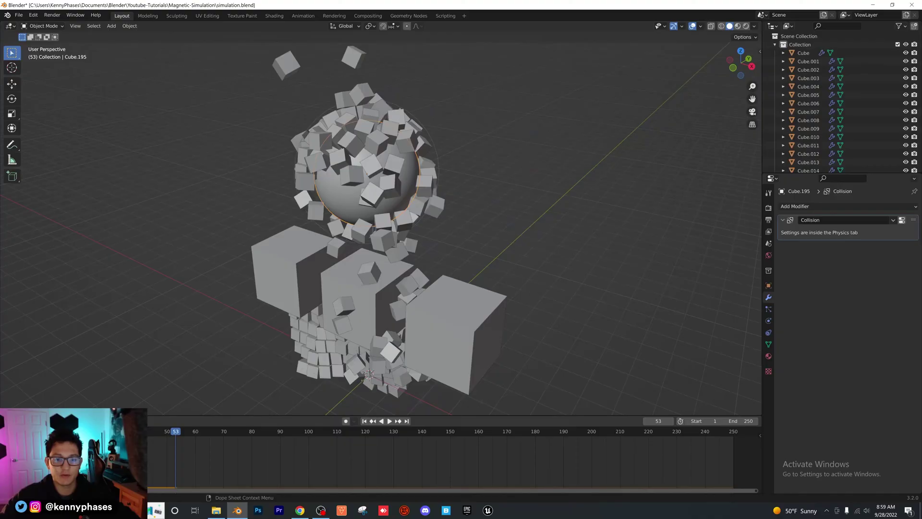
# Delete the sphere inside the force field, play the simulation without it, and return to frame 1.
pyautogui.click(34, 435)
pyautogui.click(413, 162)
pyautogui.scroll(-3, 340, 329)
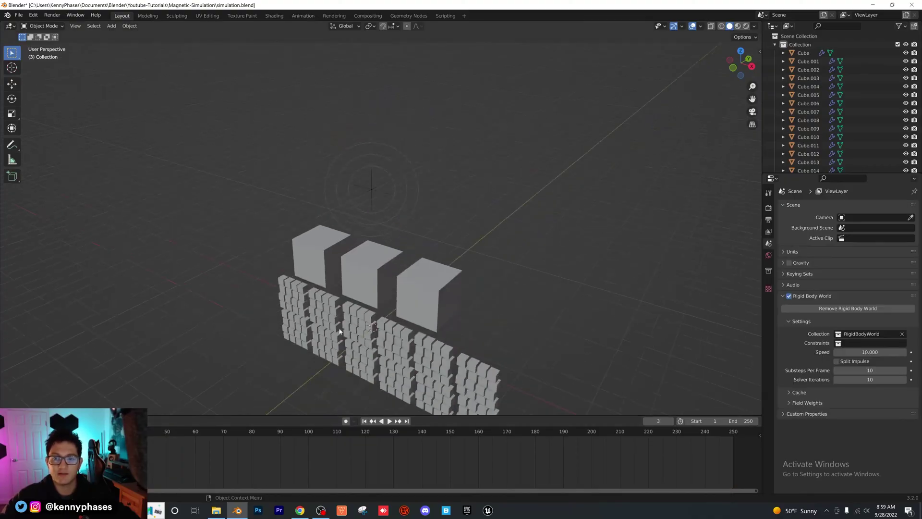
pyautogui.moveTo(339, 330); pyautogui.dragTo(330, 317, button='middle')
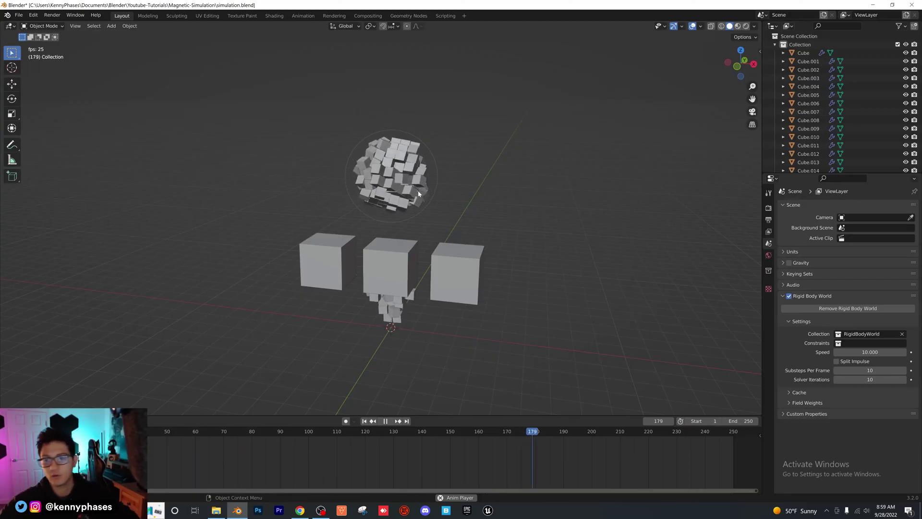
pyautogui.hotkey('shift', 'Left')
pyautogui.press('space')
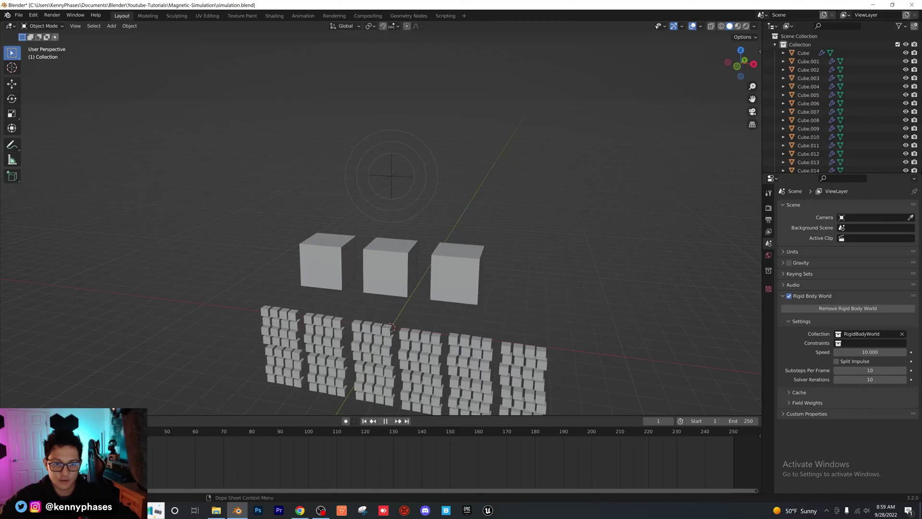
# Insert a rotation keyframe on the middle large cube at frame 1.
pyautogui.keyDown('shift'); pyautogui.moveTo(440, 269); pyautogui.dragTo(381, 250, button='middle'); pyautogui.keyUp('shift')
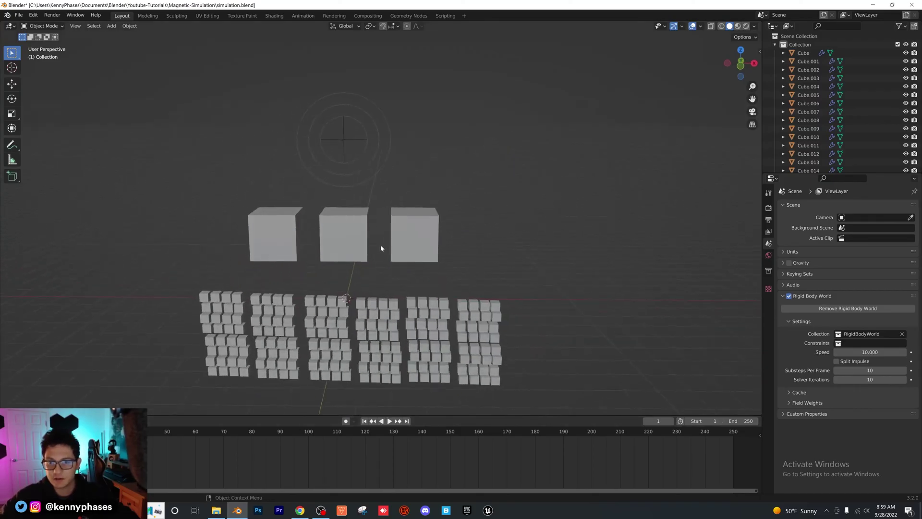
pyautogui.click(360, 233)
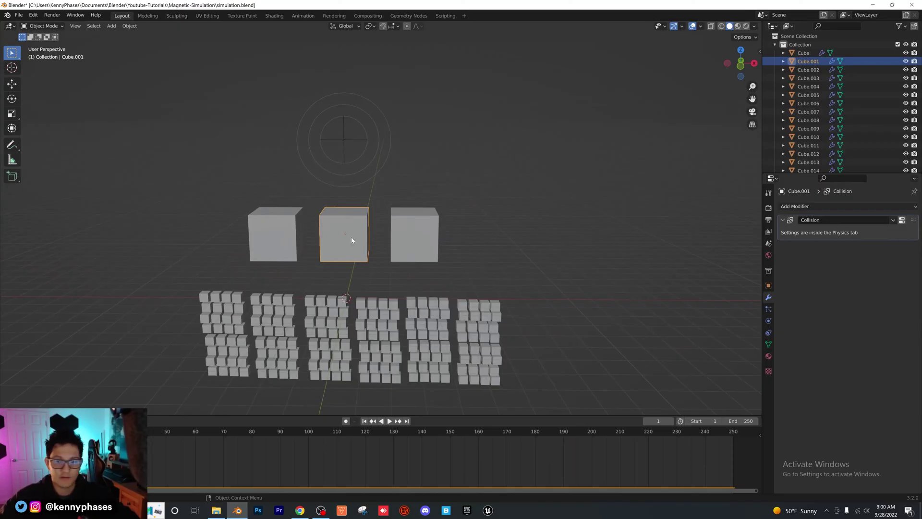
pyautogui.press('i')
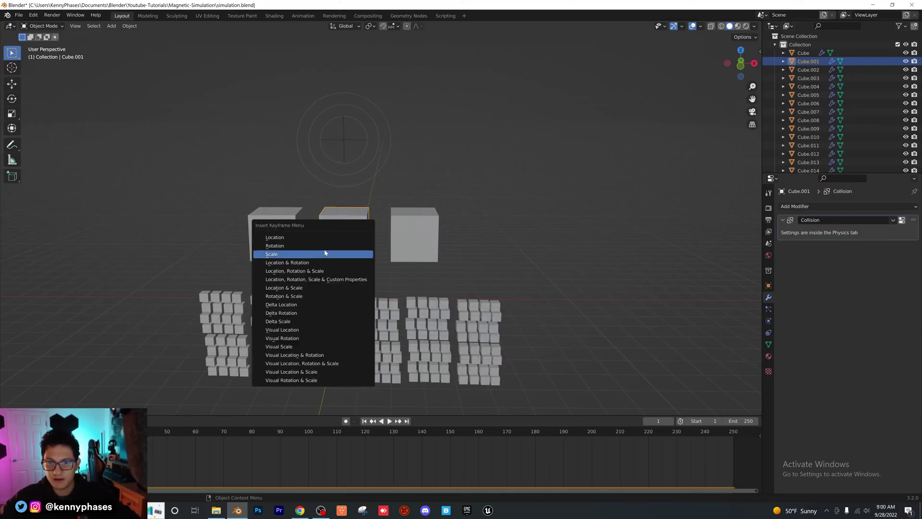
pyautogui.click(325, 253)
# Go to frame 50, rotate the middle large cube about its Y axis, and insert a second rotation keyframe.
pyautogui.click(168, 434)
pyautogui.press('space')
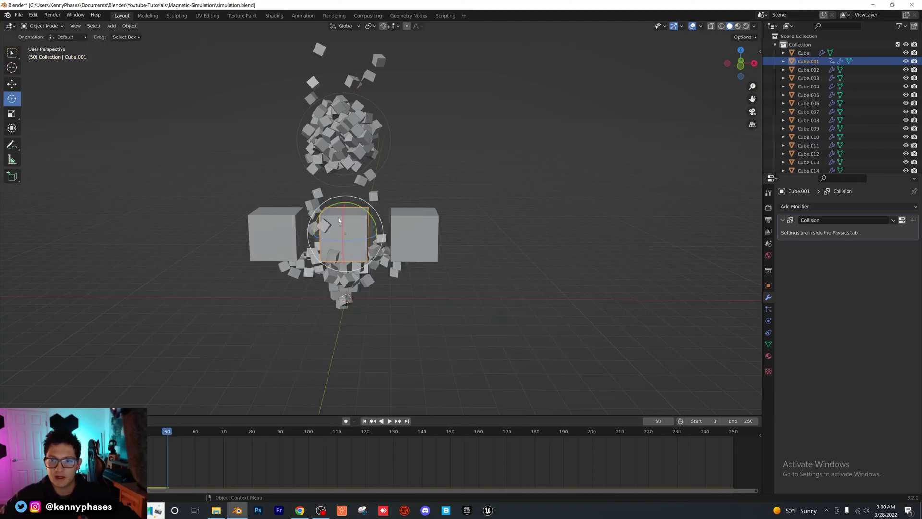
pyautogui.moveTo(367, 213)
pyautogui.mouseDown()
pyautogui.moveTo(330, 197)
pyautogui.moveTo(365, 232)
pyautogui.mouseUp()
pyautogui.press('i')
pyautogui.click(358, 227)
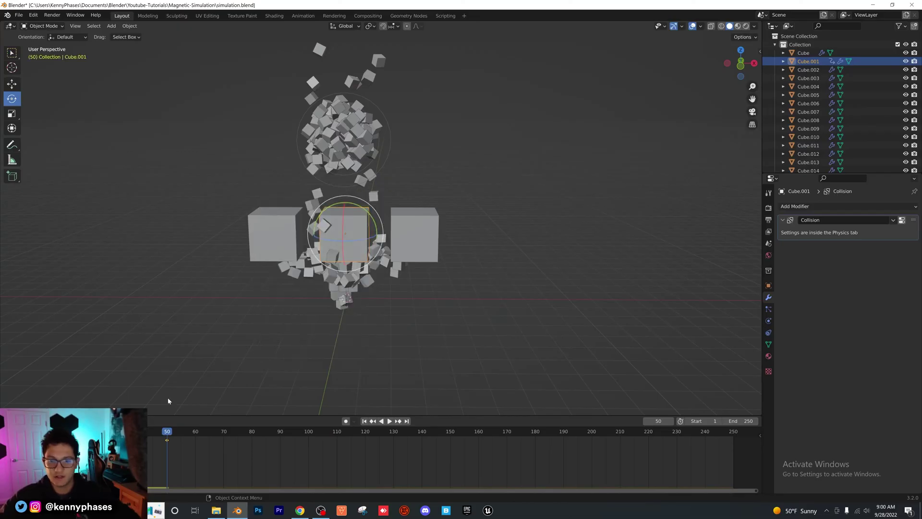
# Play the simulation from the first frame to check how the spinning middle cube pushes the small cubes.
pyautogui.hotkey('shift', 'Left')
pyautogui.press('space')
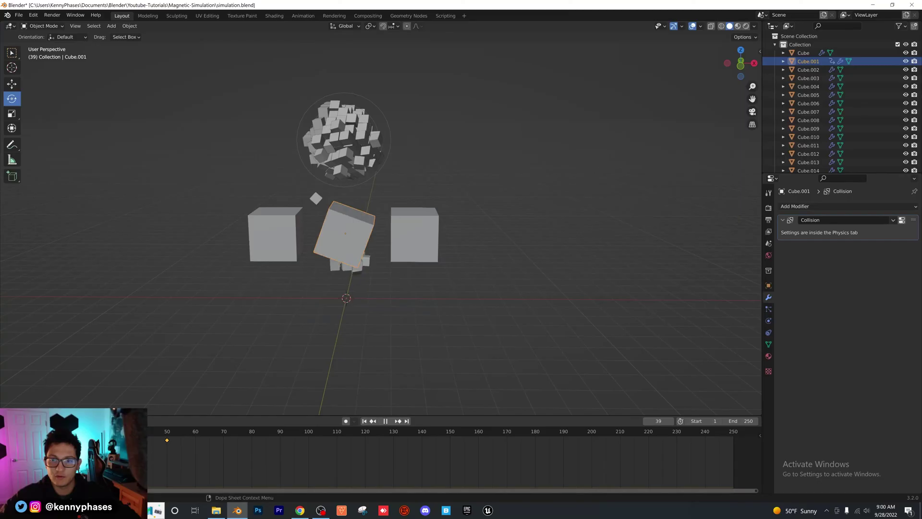
pyautogui.moveTo(136, 431); pyautogui.dragTo(26, 432)
pyautogui.press('space')
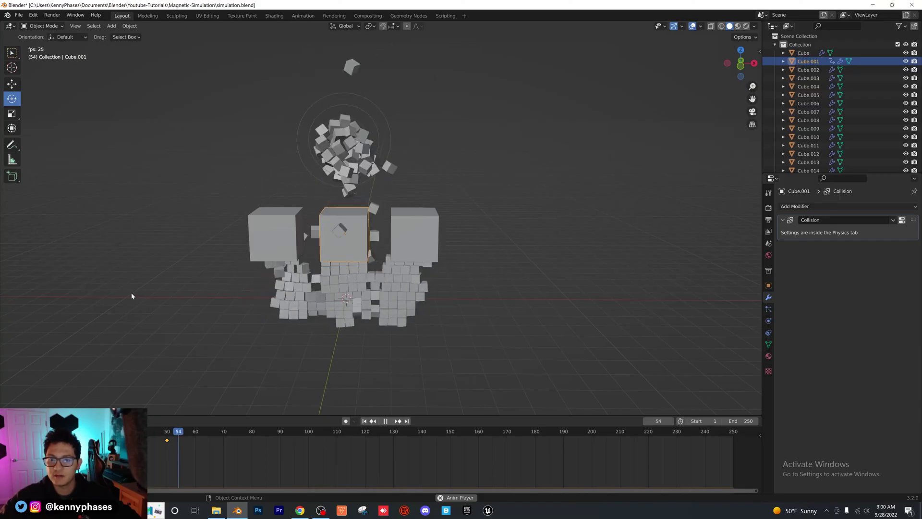
# Move the middle cube's second rotation keyframe to frame 140 and replay the simulation from the start.
pyautogui.press('space')
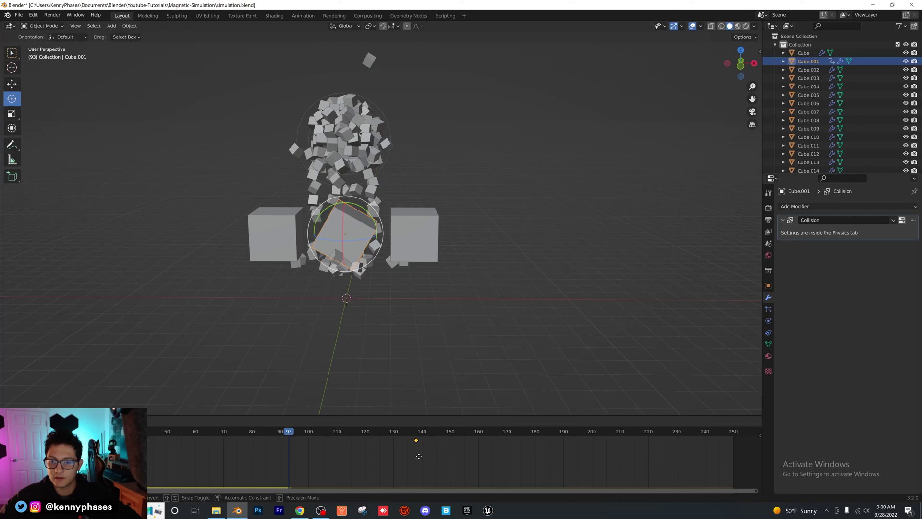
pyautogui.hotkey('shift', 'Left')
pyautogui.press('space')
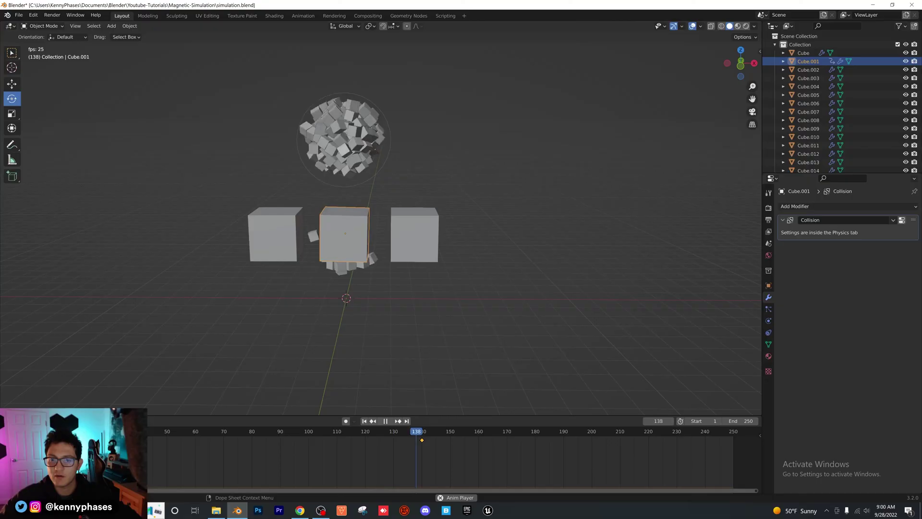
pyautogui.press('space')
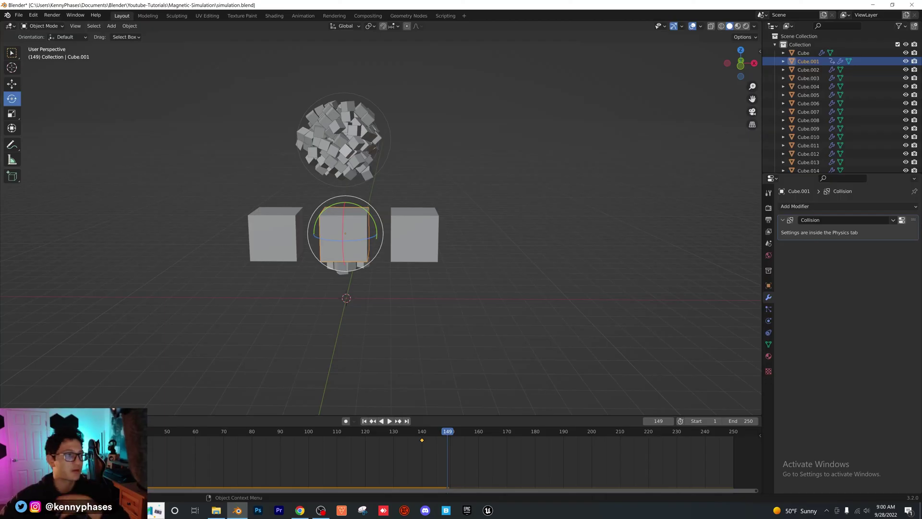
pyautogui.hotkey('shift', 'Left')
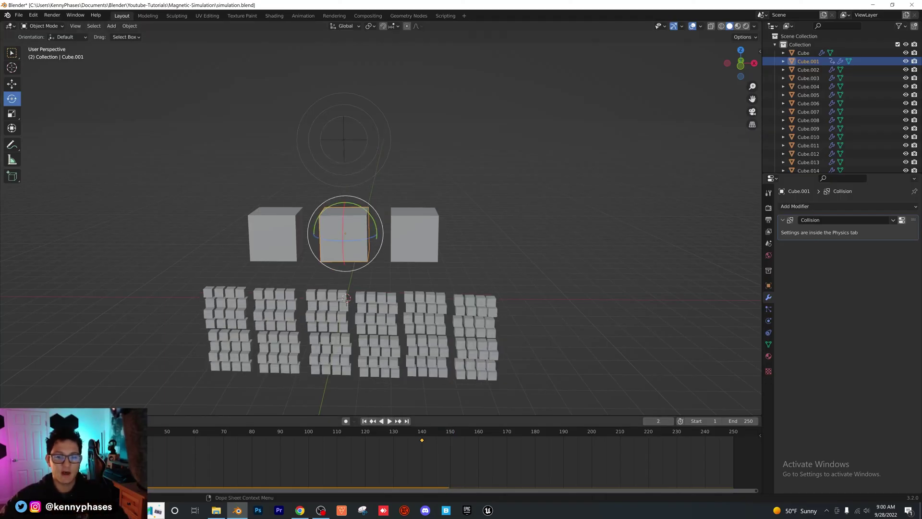
pyautogui.press('space')
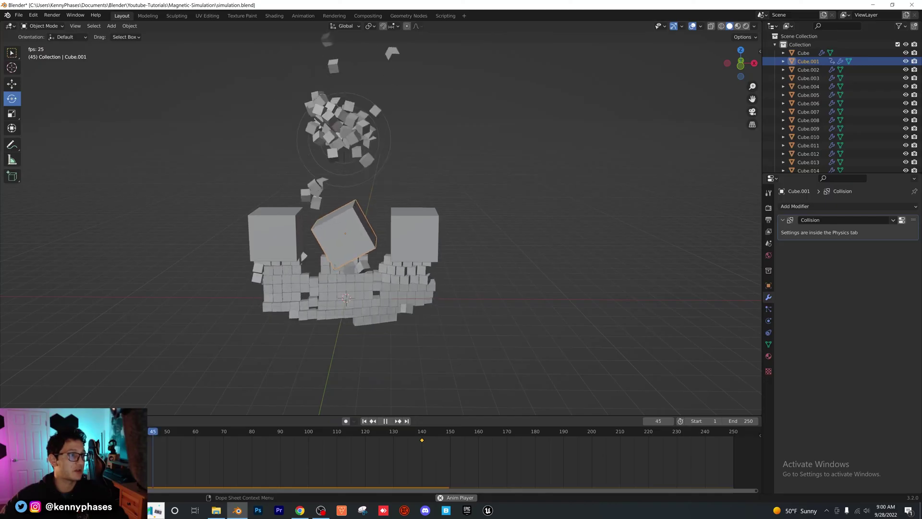